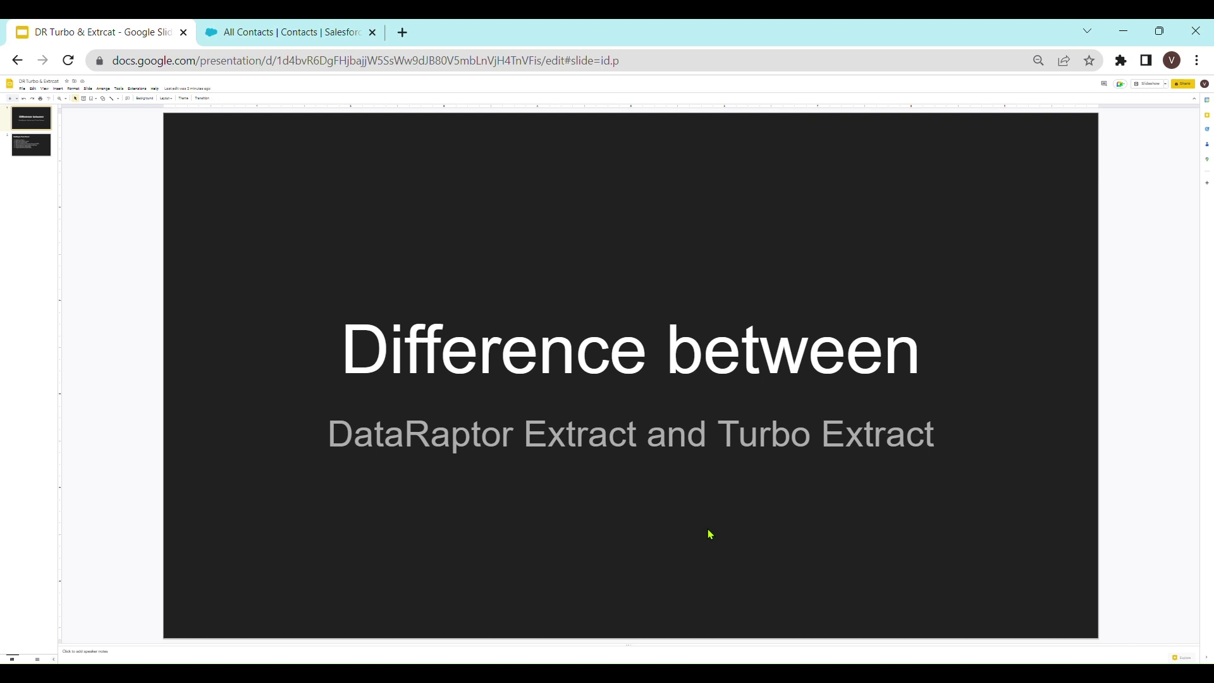
- Advance to slide 2, the DataRaptor Turbo Extract slide with its seven bullet points
key("Down")
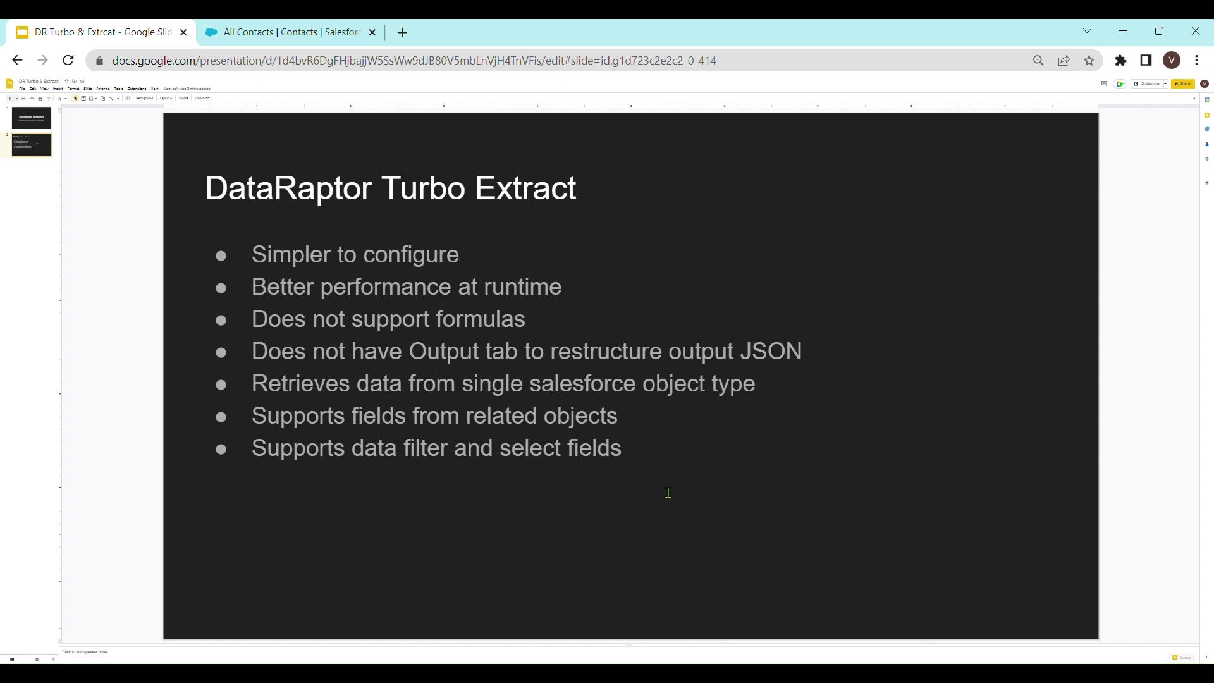
- Go back to Salesforce and open the DataRaptorExtractExample workspace tab
left_click(310, 32)
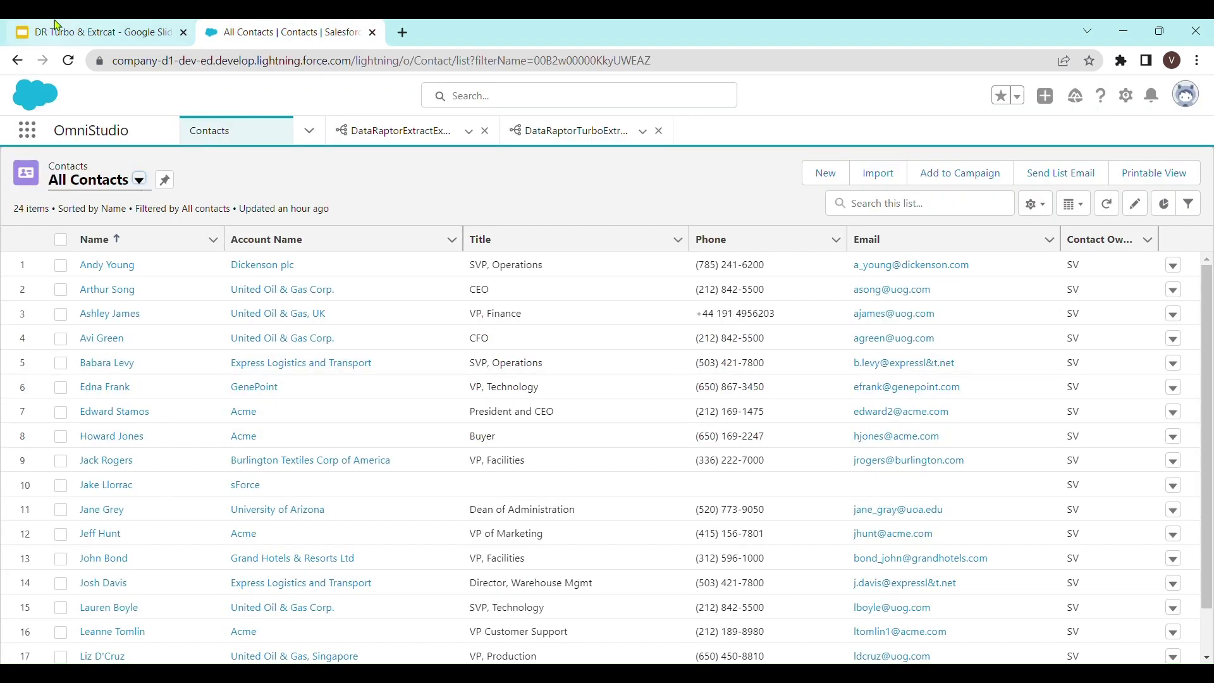
left_click(71, 28)
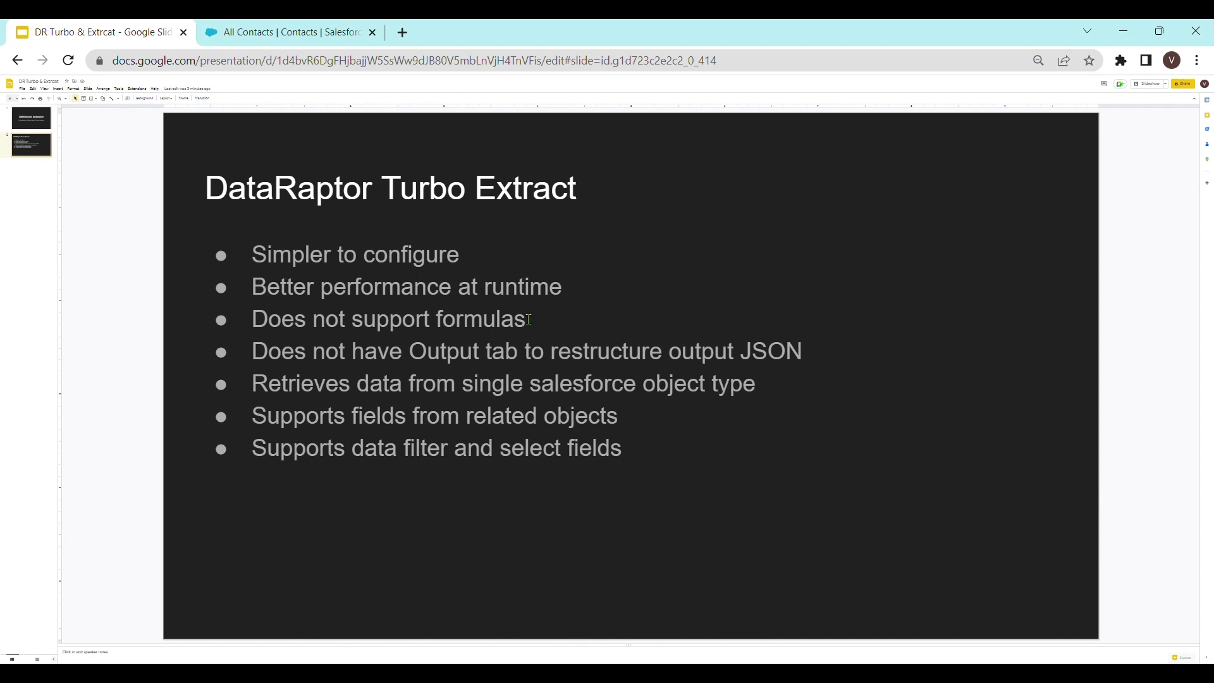
left_click(313, 26)
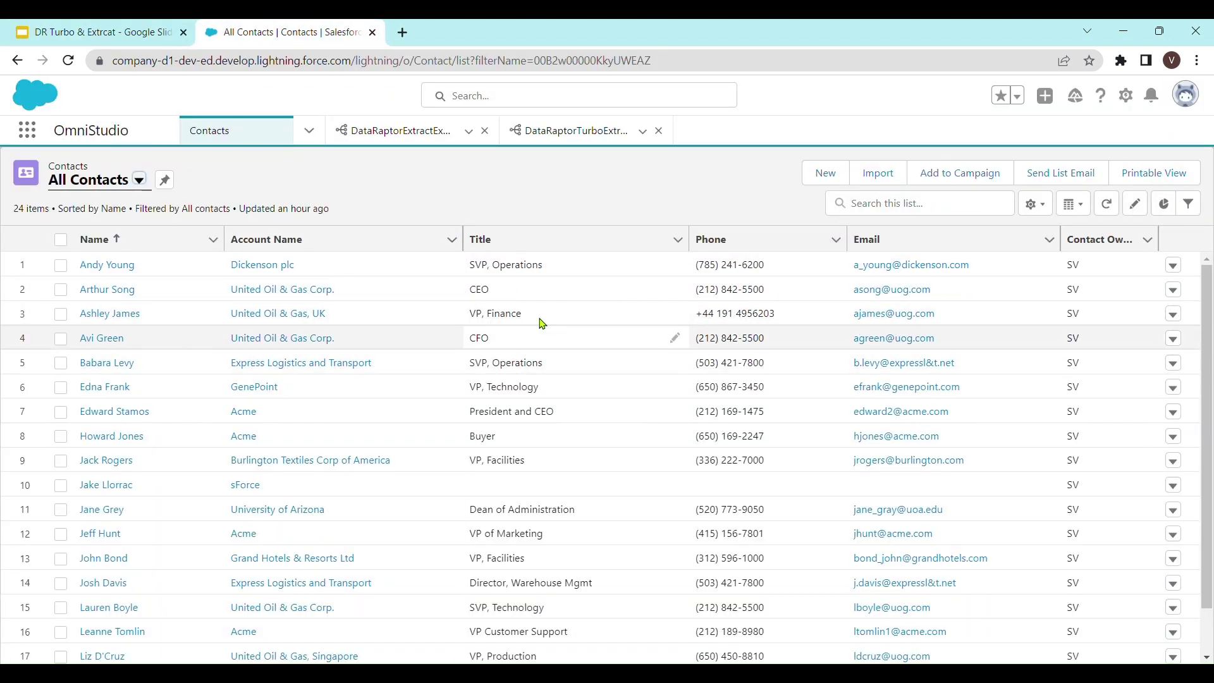
left_click(404, 131)
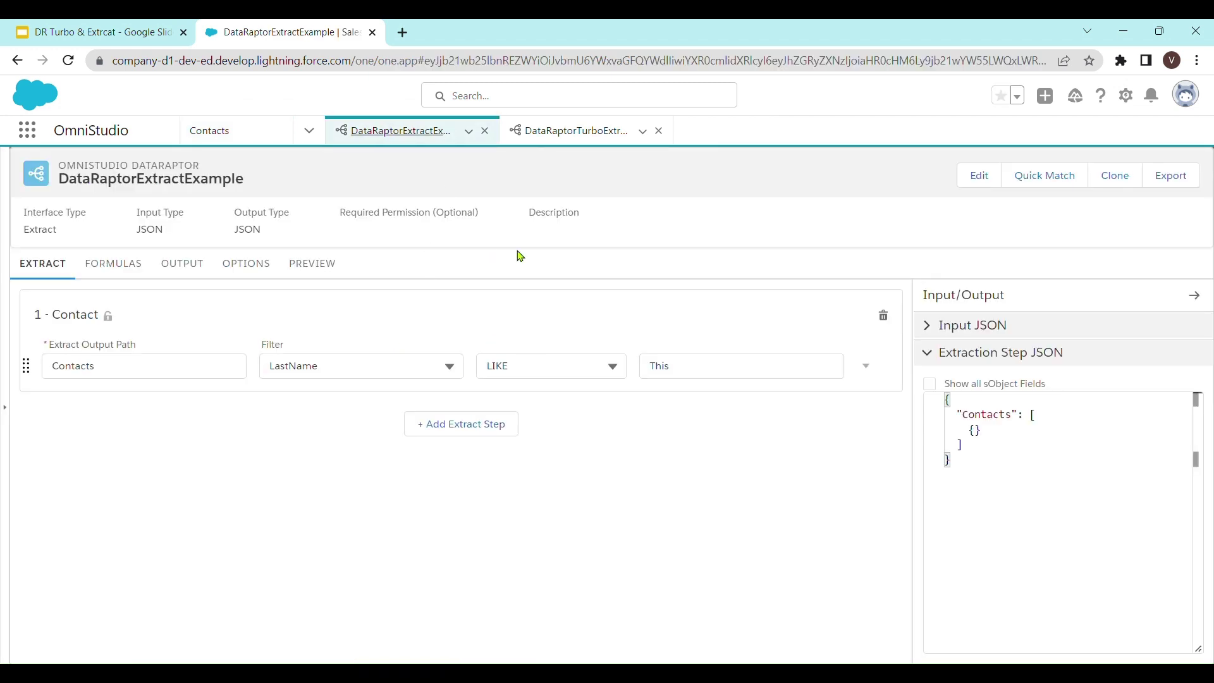
- Check the Extract's LastName LIKE "This" filter, preview it with This = s, then open the Turbo Extract tab
left_click(574, 141)
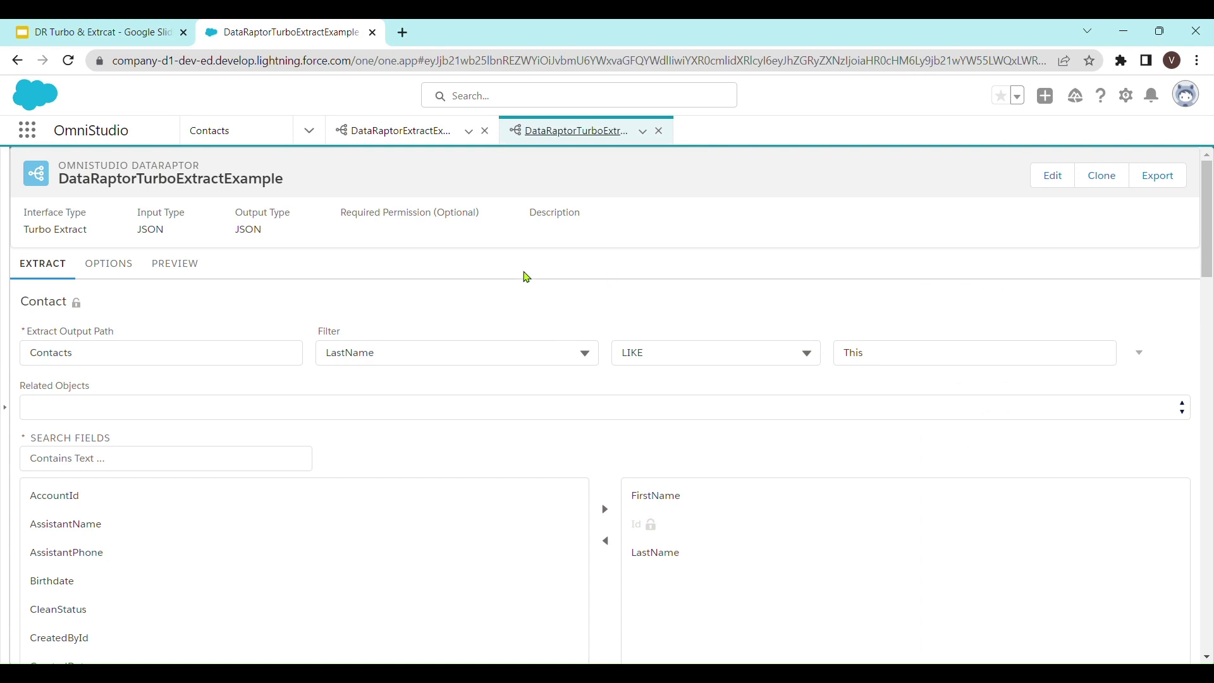
left_click(435, 138)
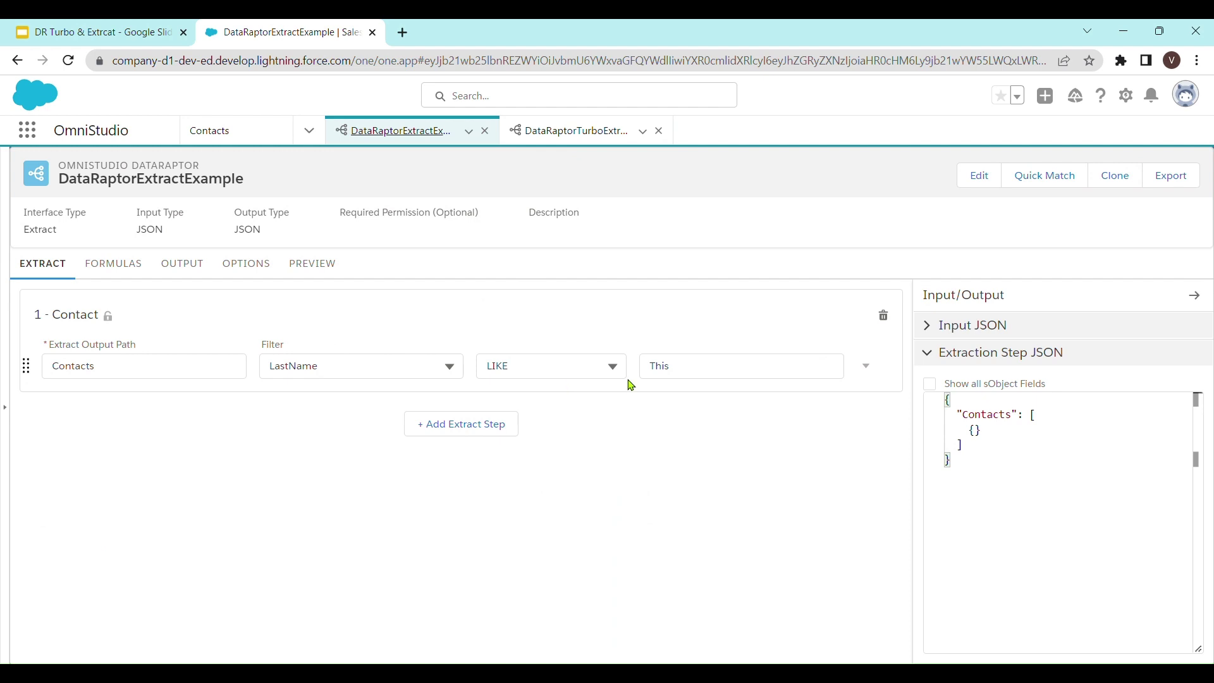
double_click(656, 378)
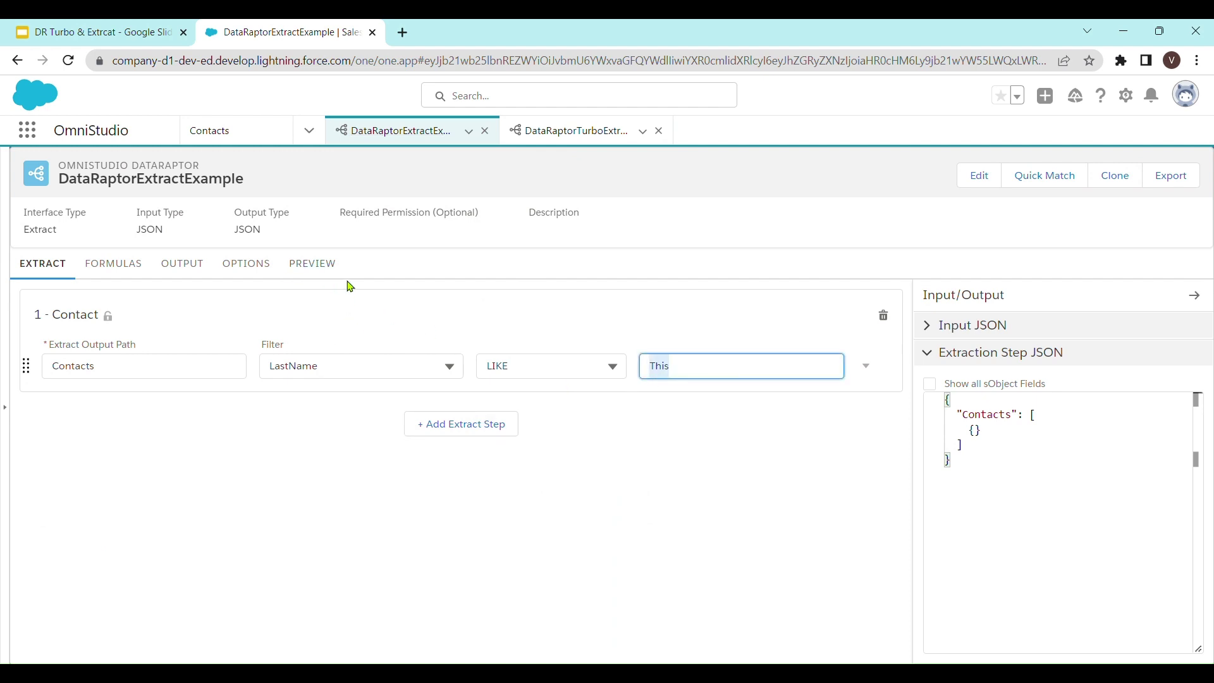
left_click(327, 277)
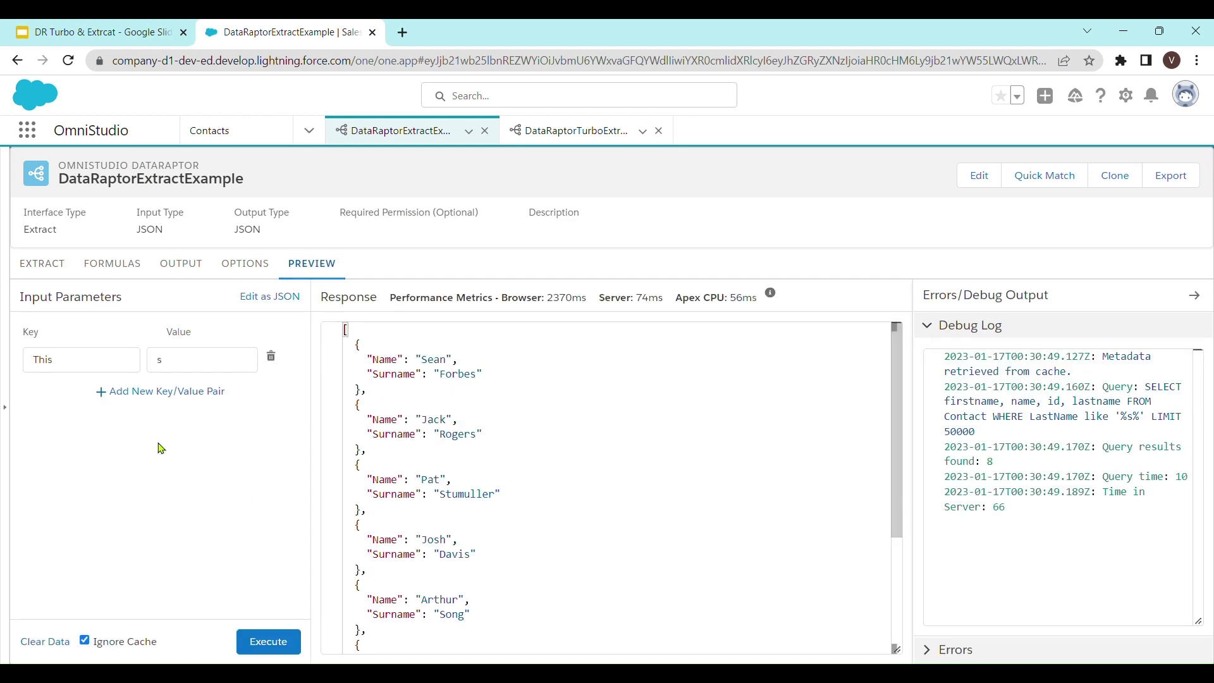
left_click(172, 370)
type("s")
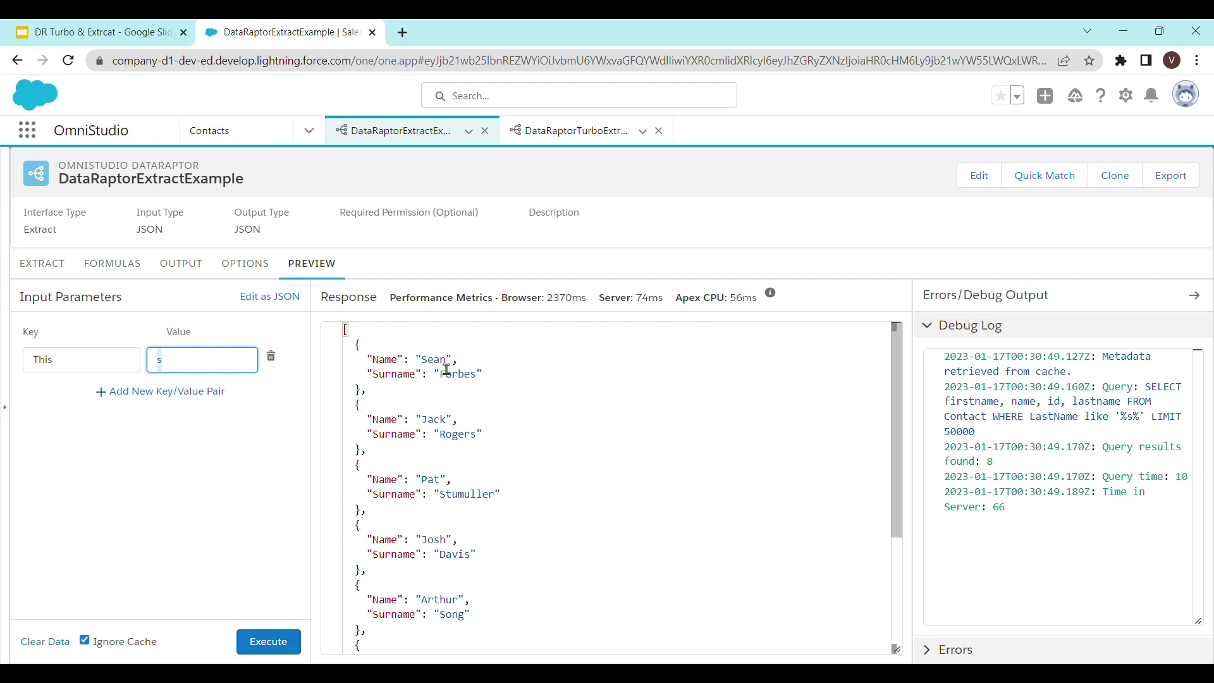
left_click(567, 137)
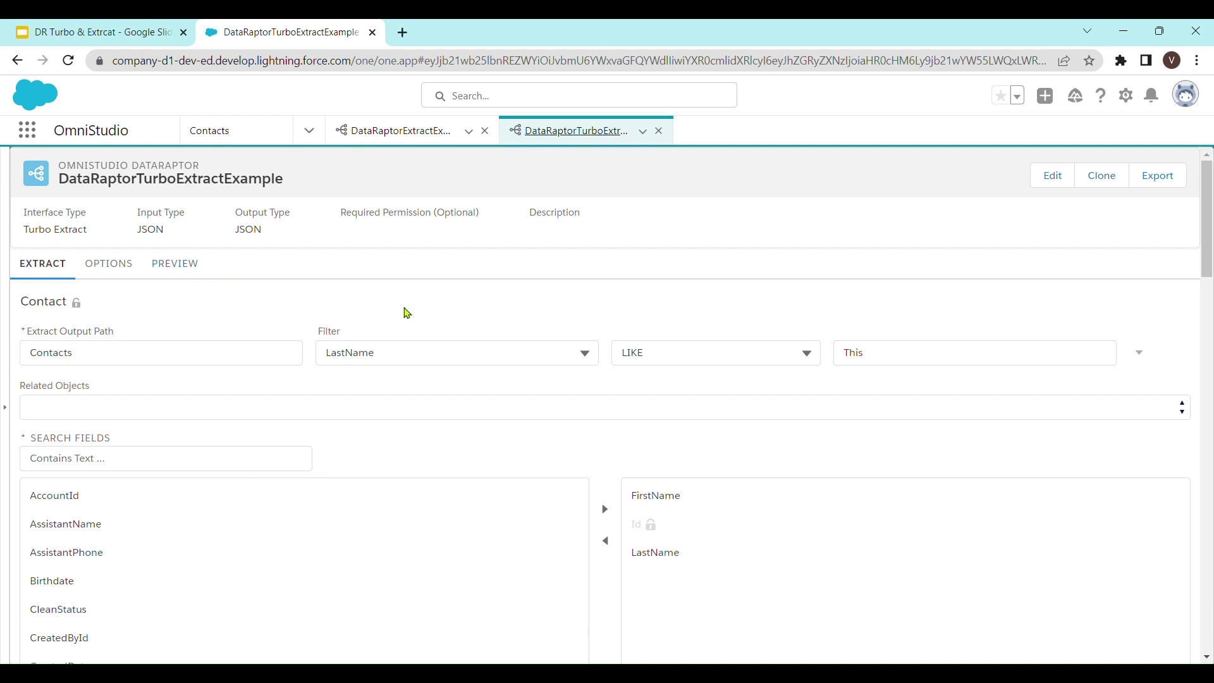
left_click(414, 130)
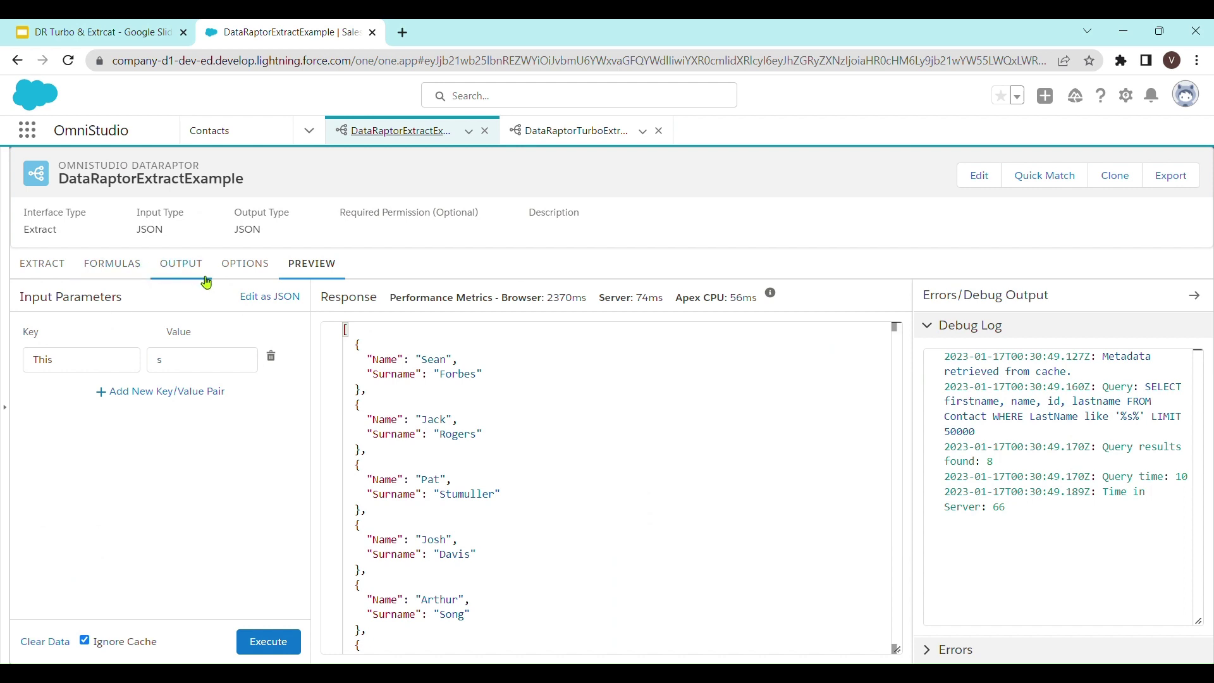
left_click(62, 275)
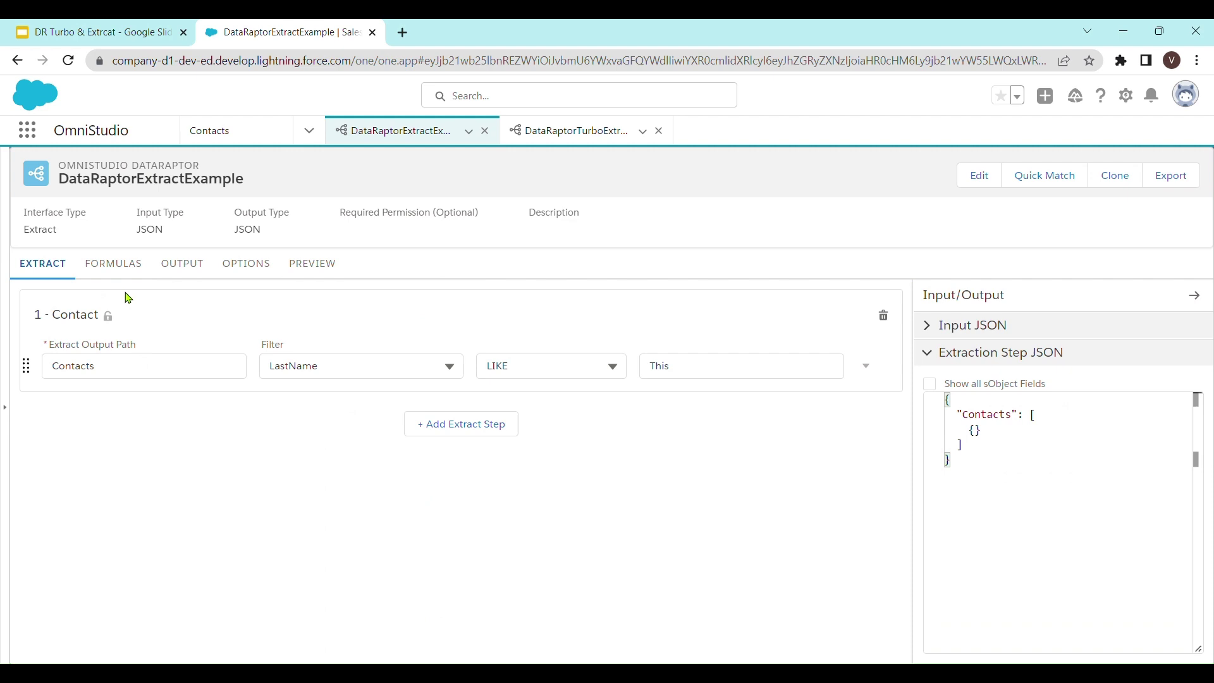
left_click(128, 273)
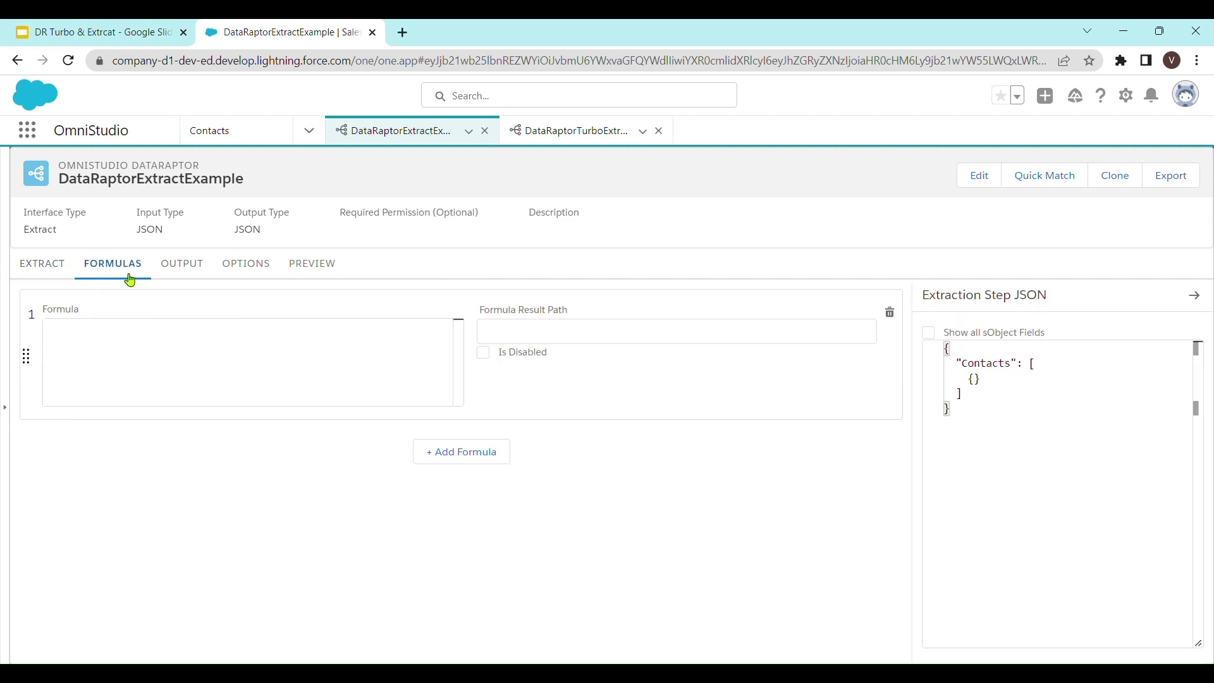
left_click(204, 270)
left_click(262, 272)
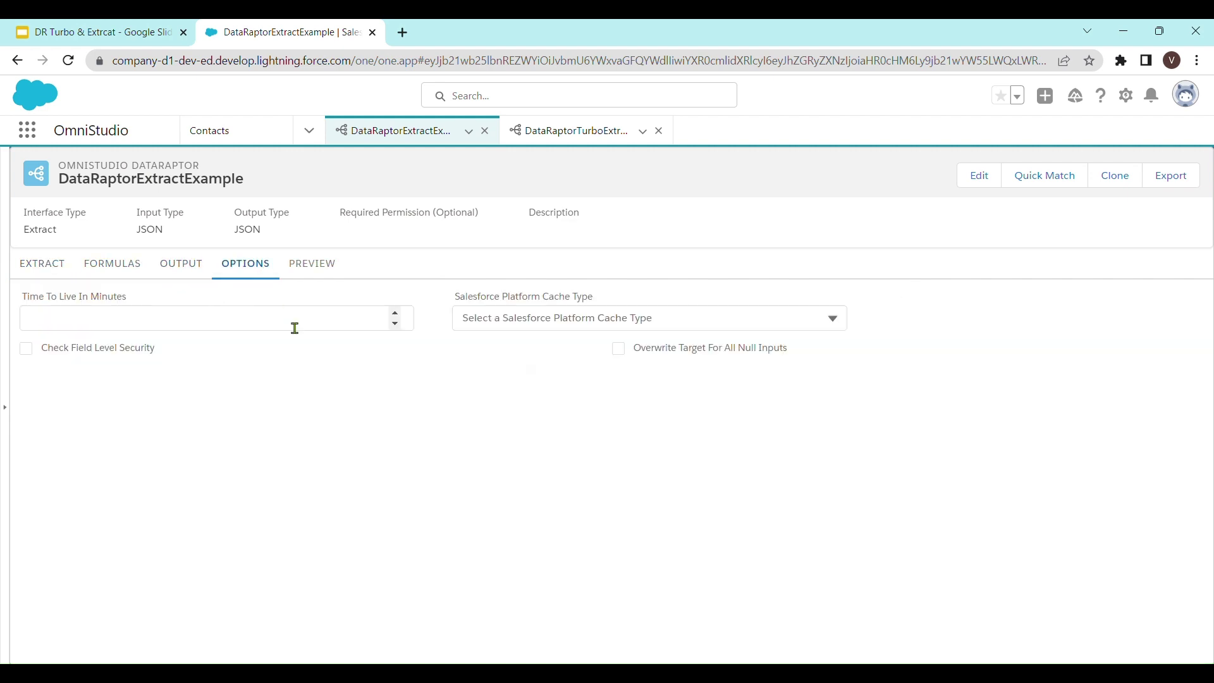
left_click(318, 271)
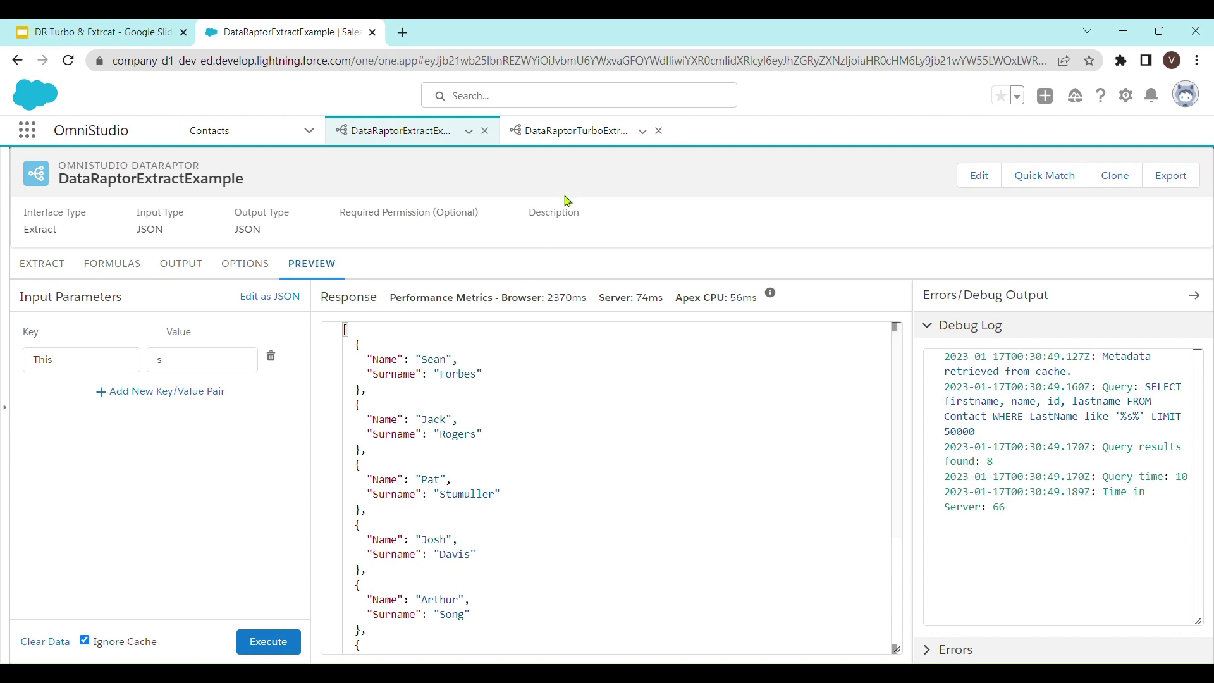
left_click(569, 131)
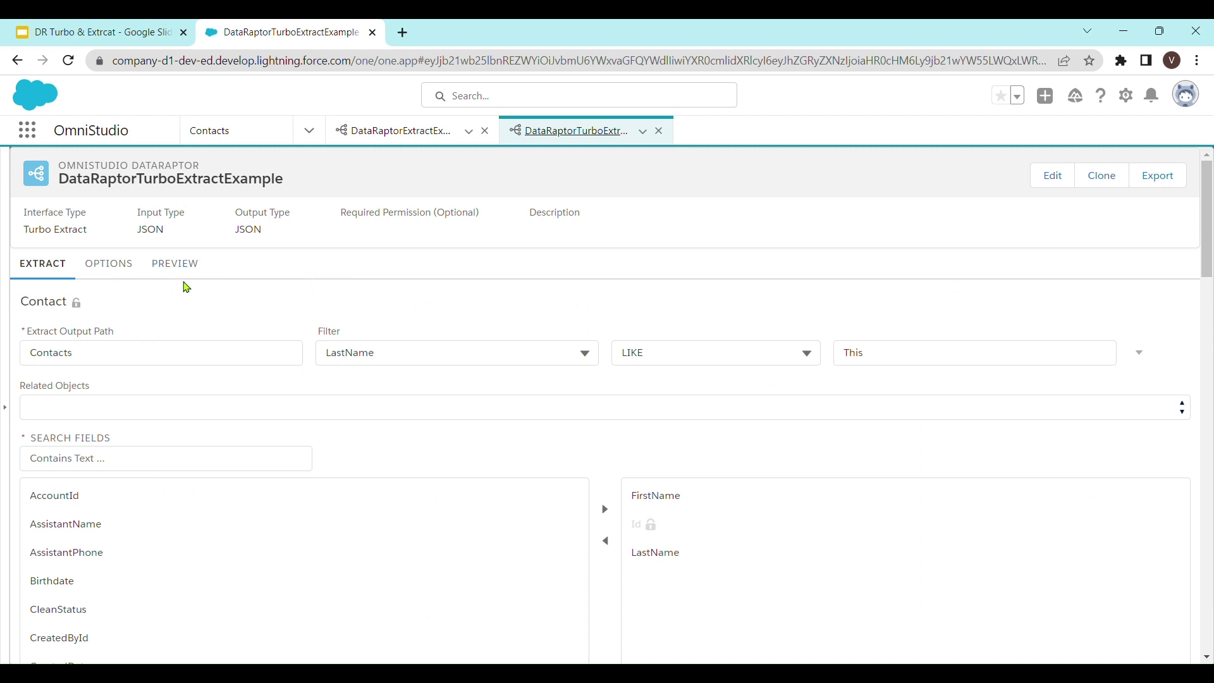
left_click(392, 131)
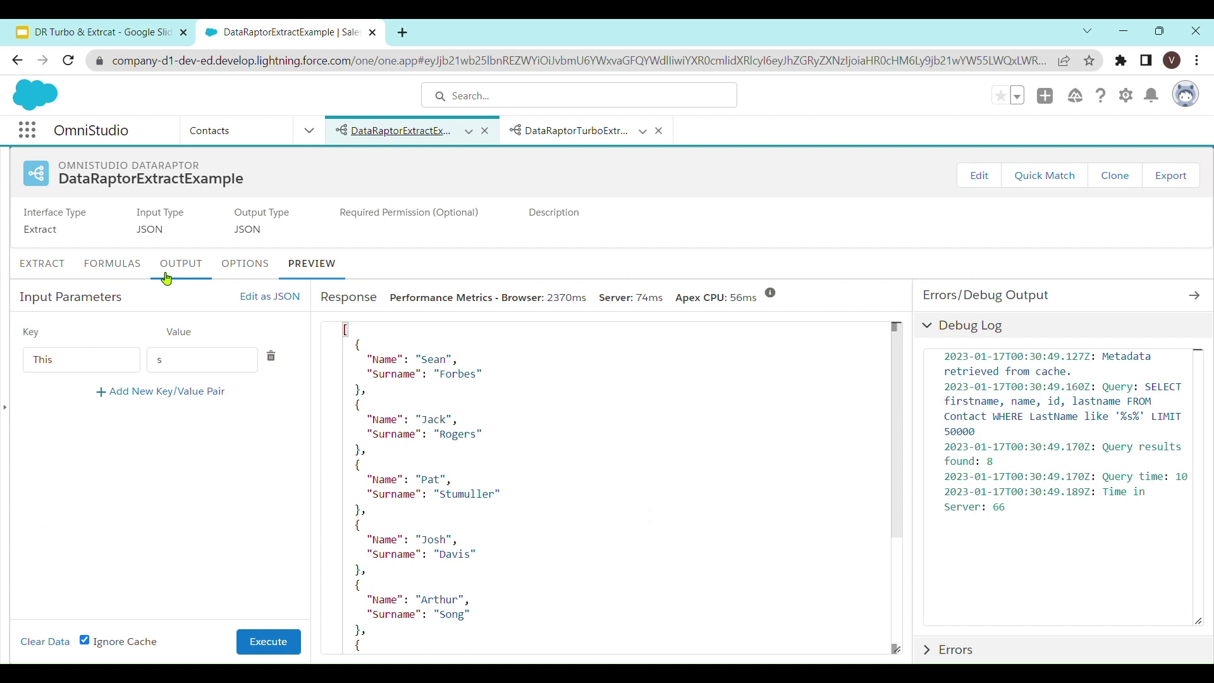
left_click(567, 130)
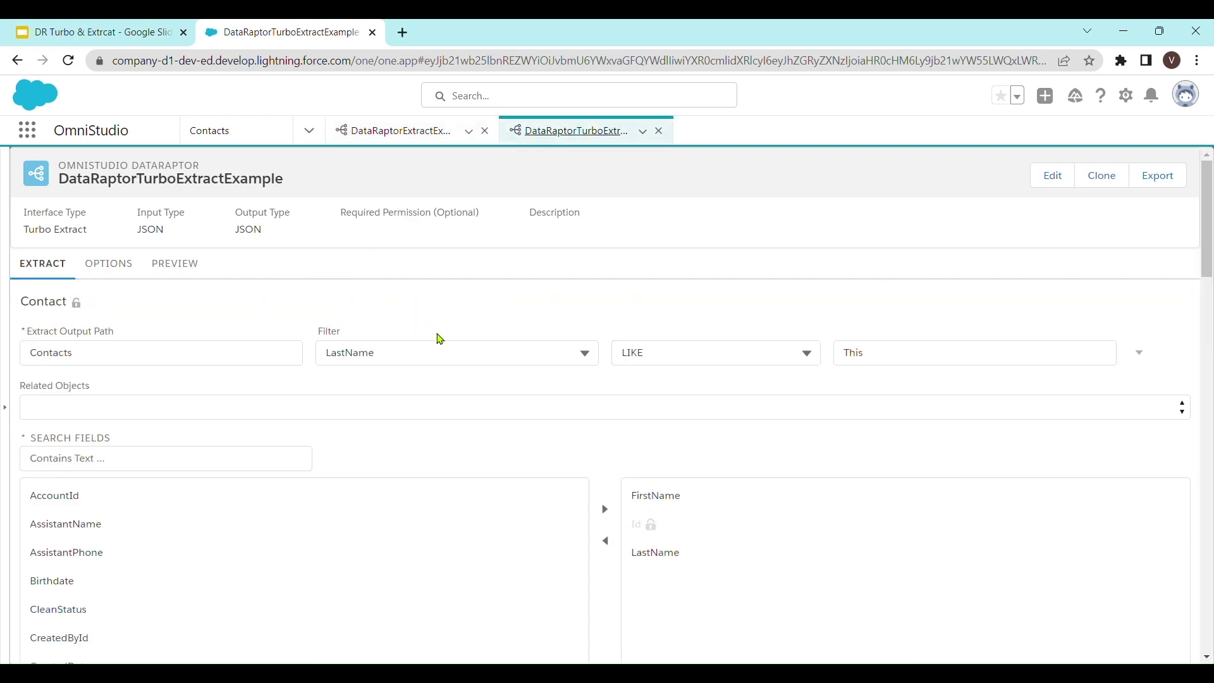
left_click(408, 131)
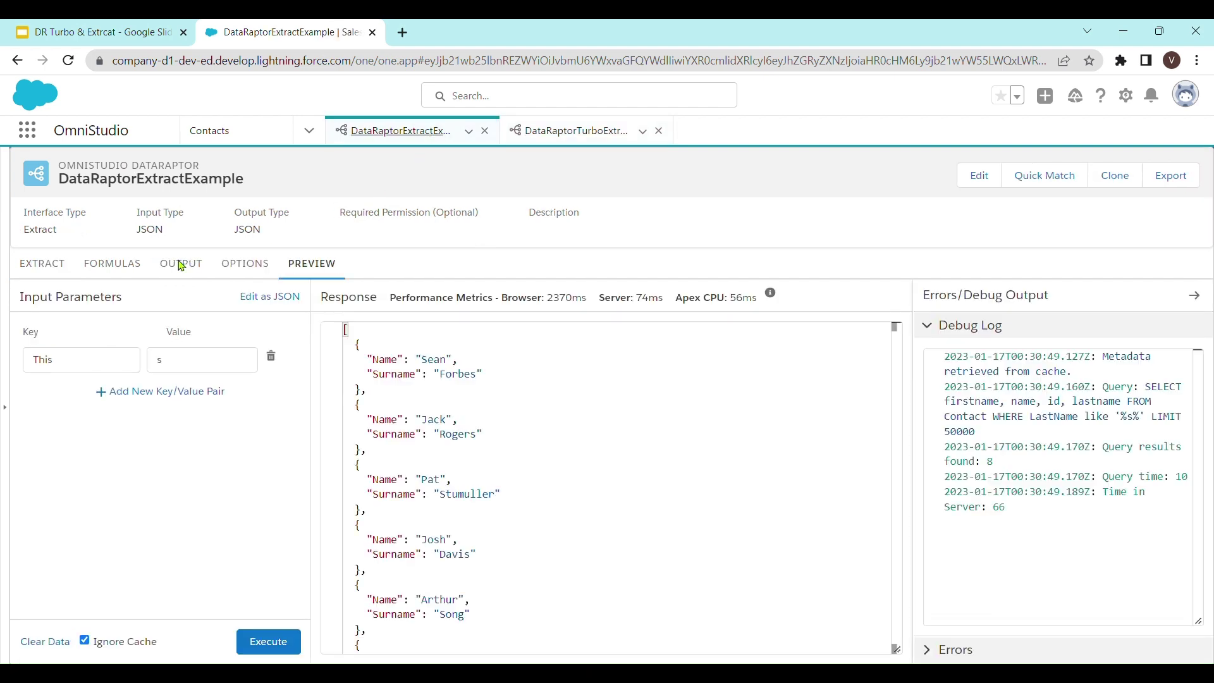
left_click(116, 266)
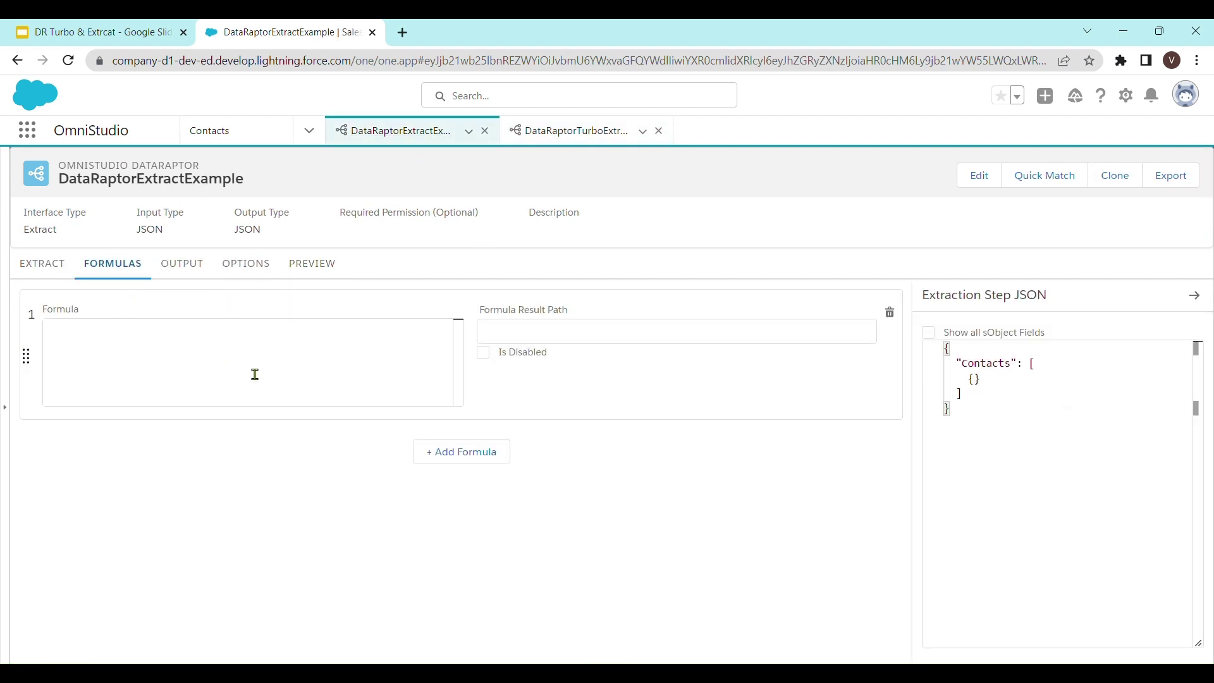
left_click(54, 279)
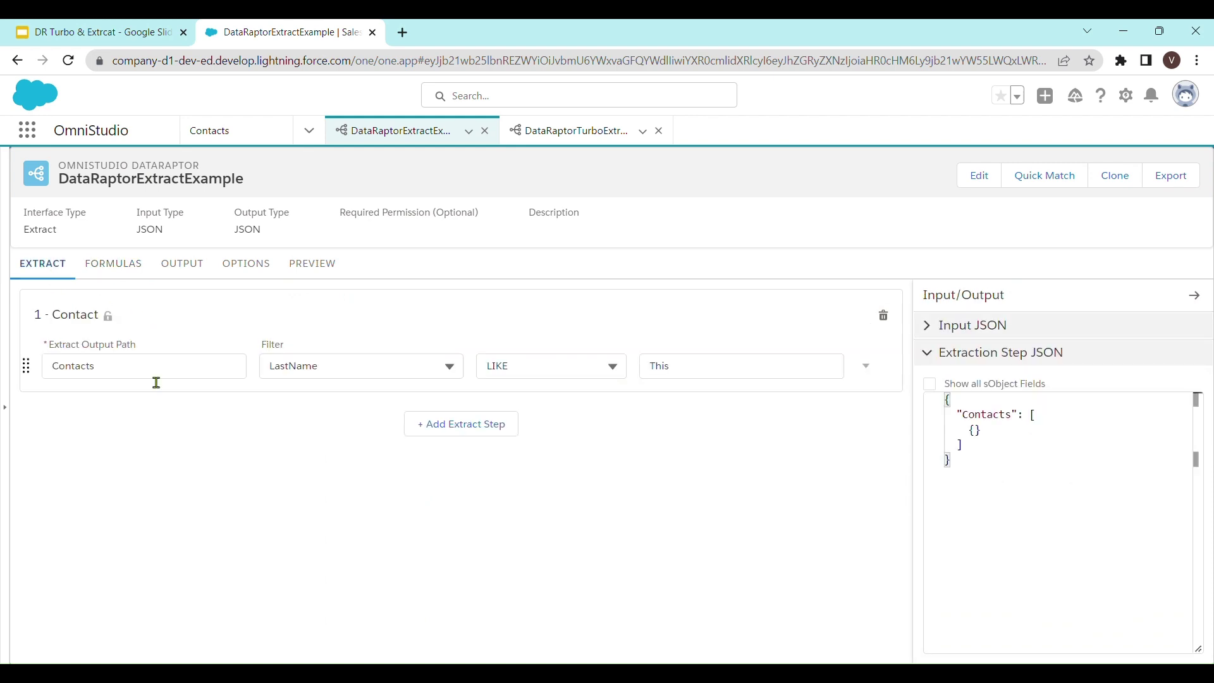
left_click(113, 377)
left_click_drag(113, 377, 56, 380)
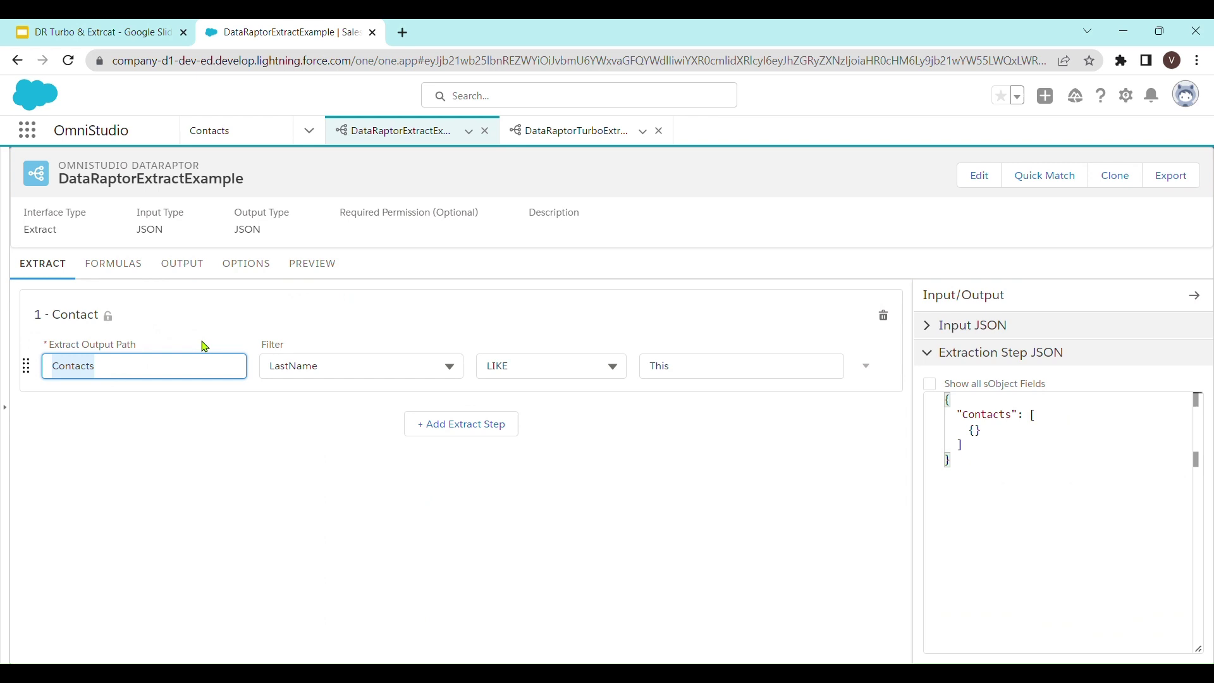
left_click(130, 269)
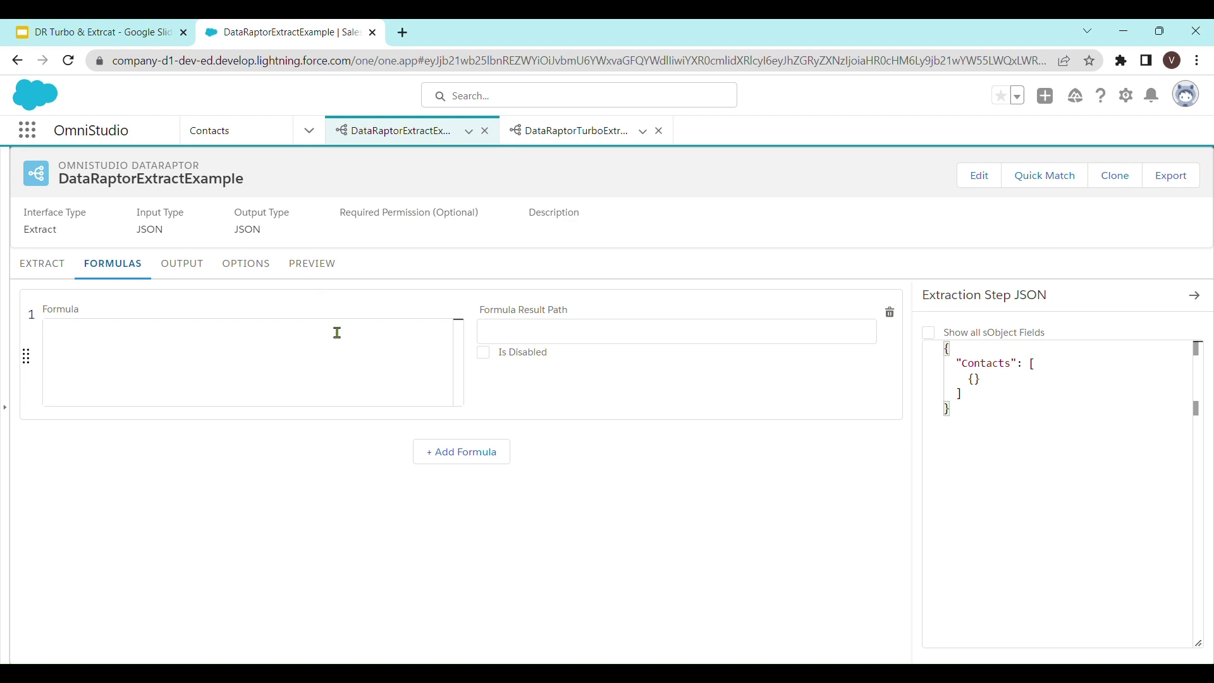
left_click(559, 141)
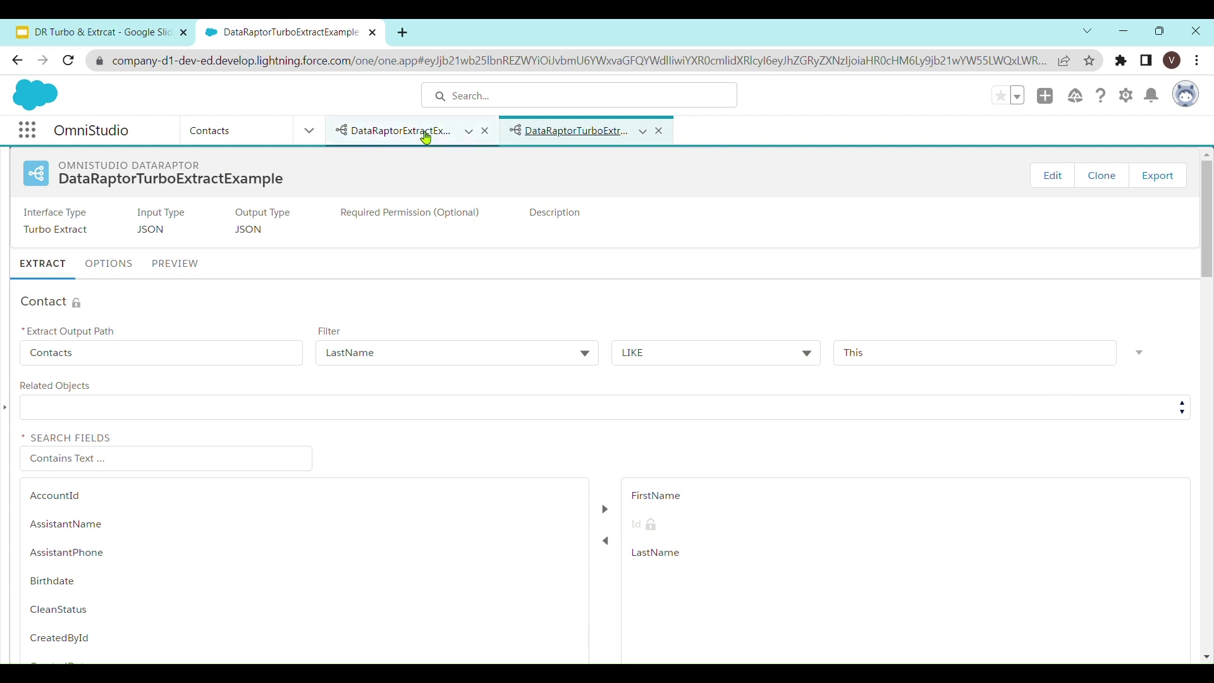
- Review the standard Extract's output mappings and the contact records in its preview response
left_click(427, 138)
left_click(193, 270)
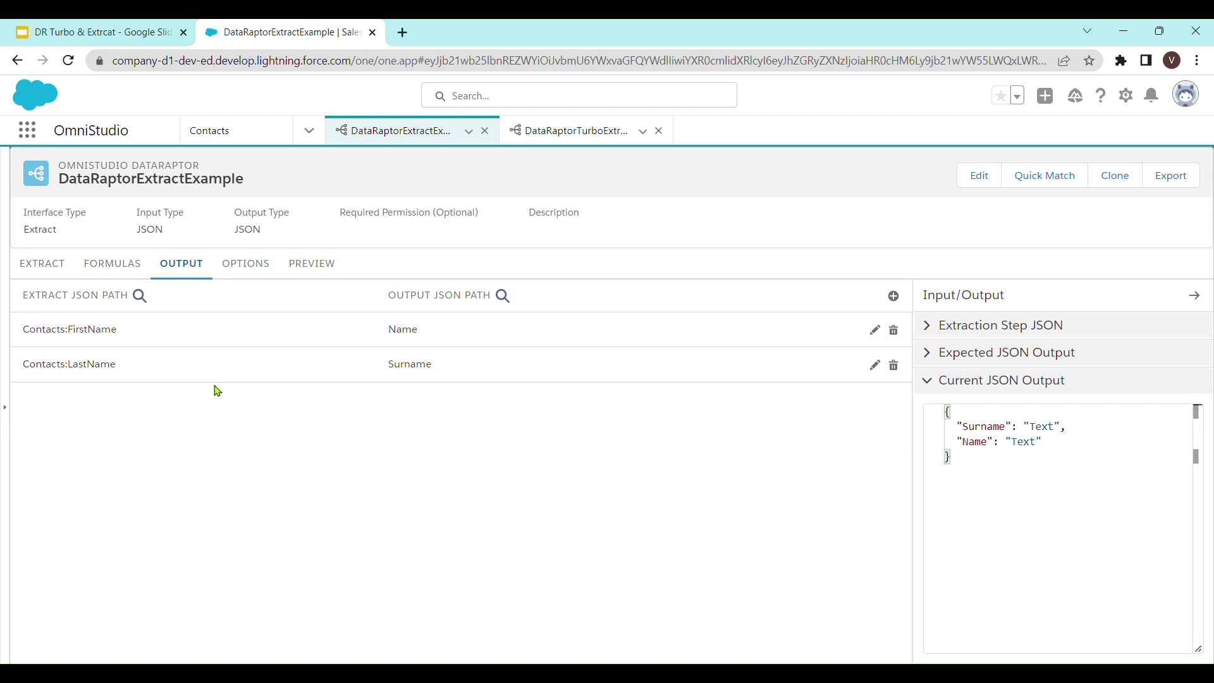
left_click(319, 274)
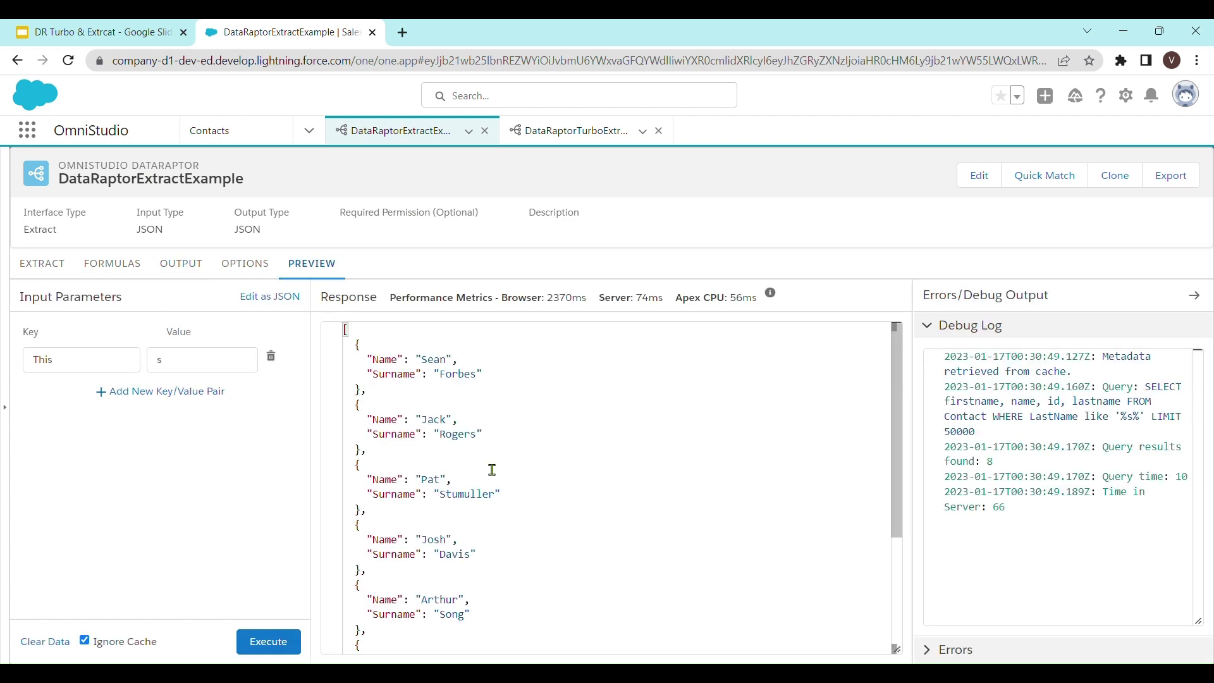
left_click_drag(362, 345, 492, 571)
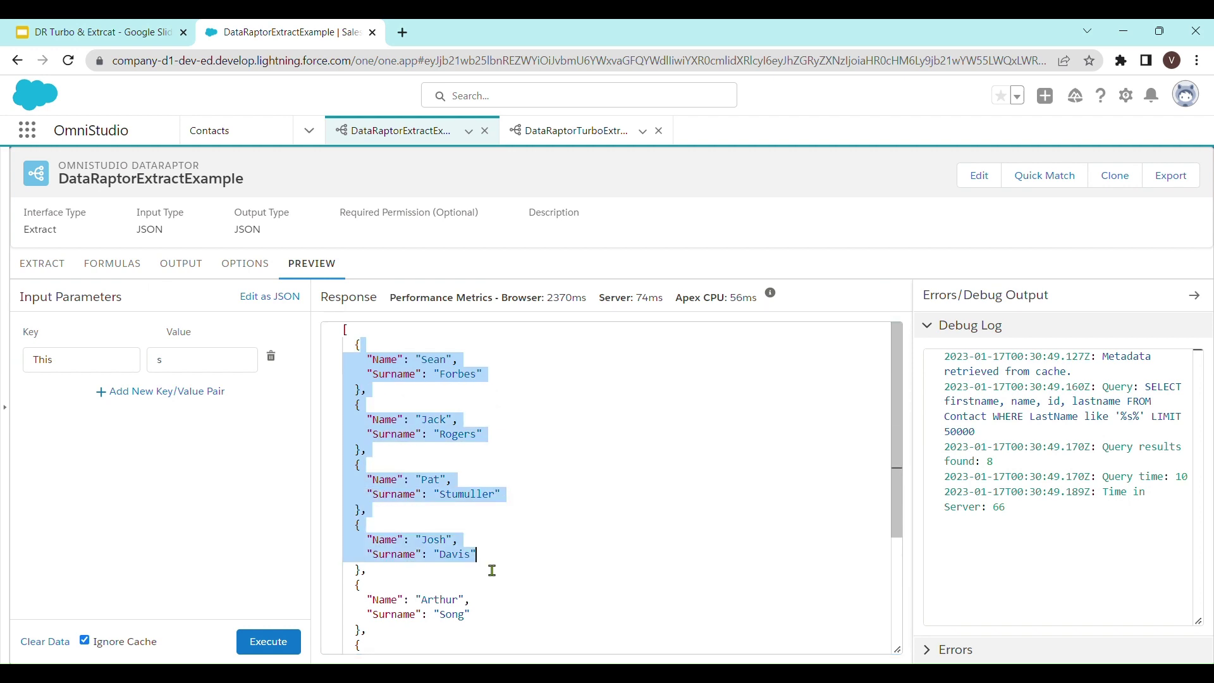
left_click(555, 456)
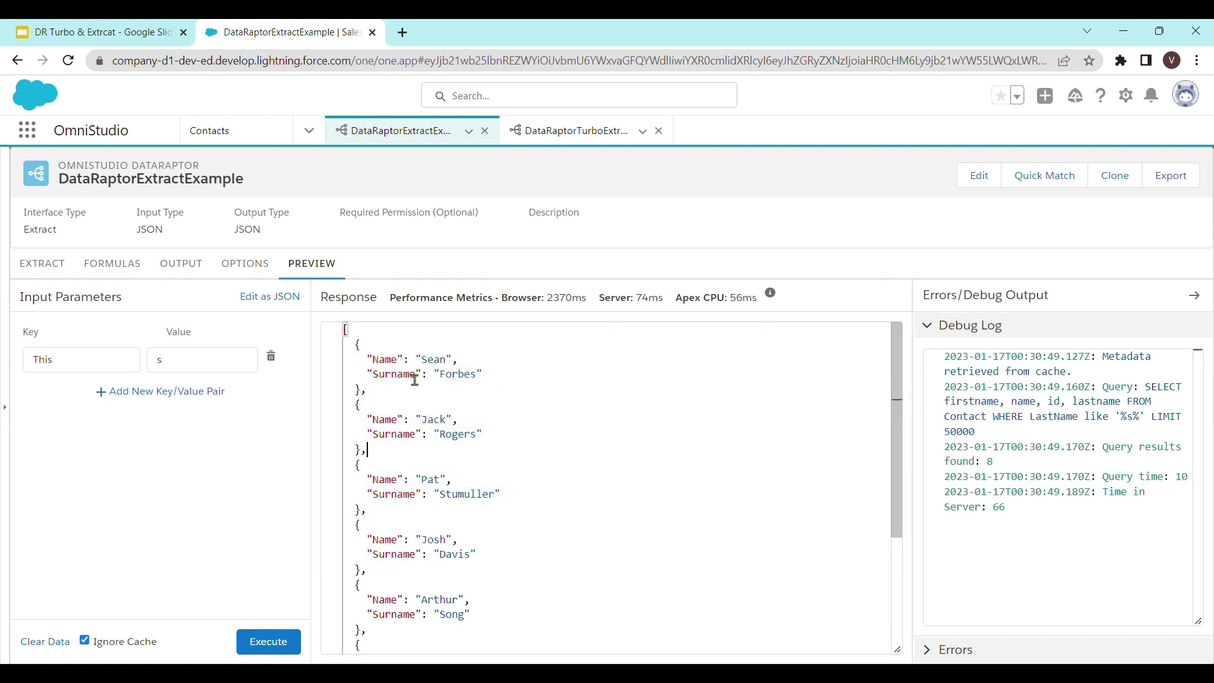
- Compare with the Turbo Extract's single LastName LIKE "This" filter and its AND/OR/LIMIT options
left_click(555, 130)
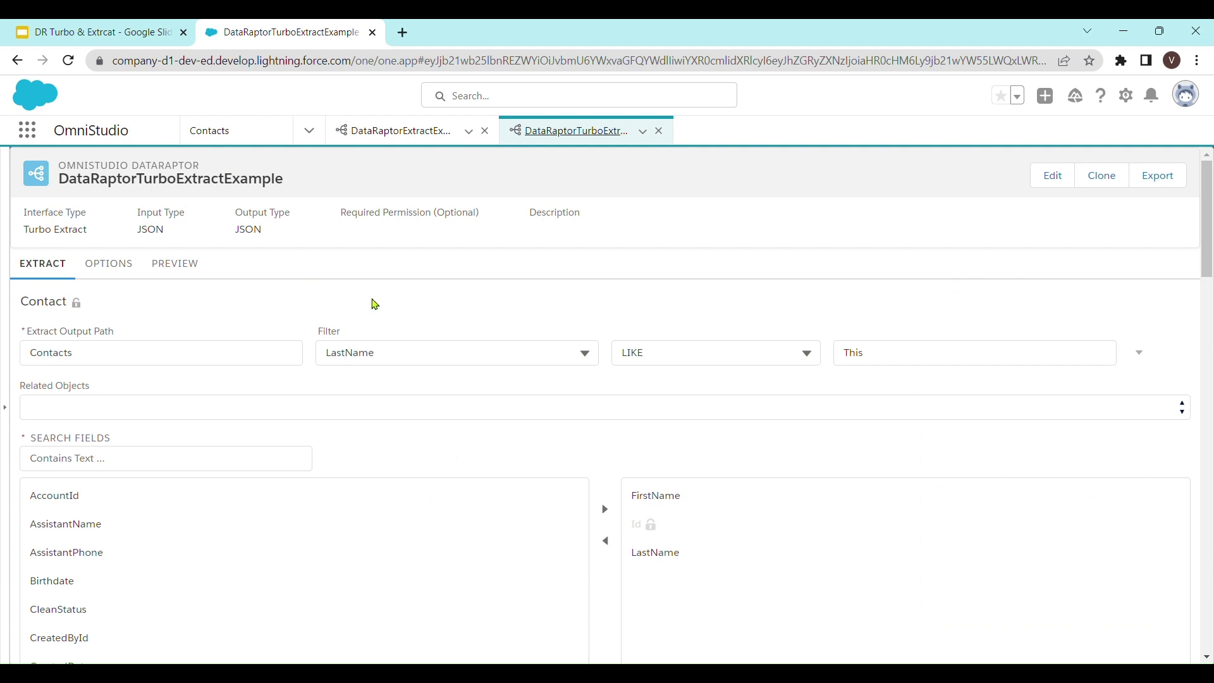
left_click(404, 133)
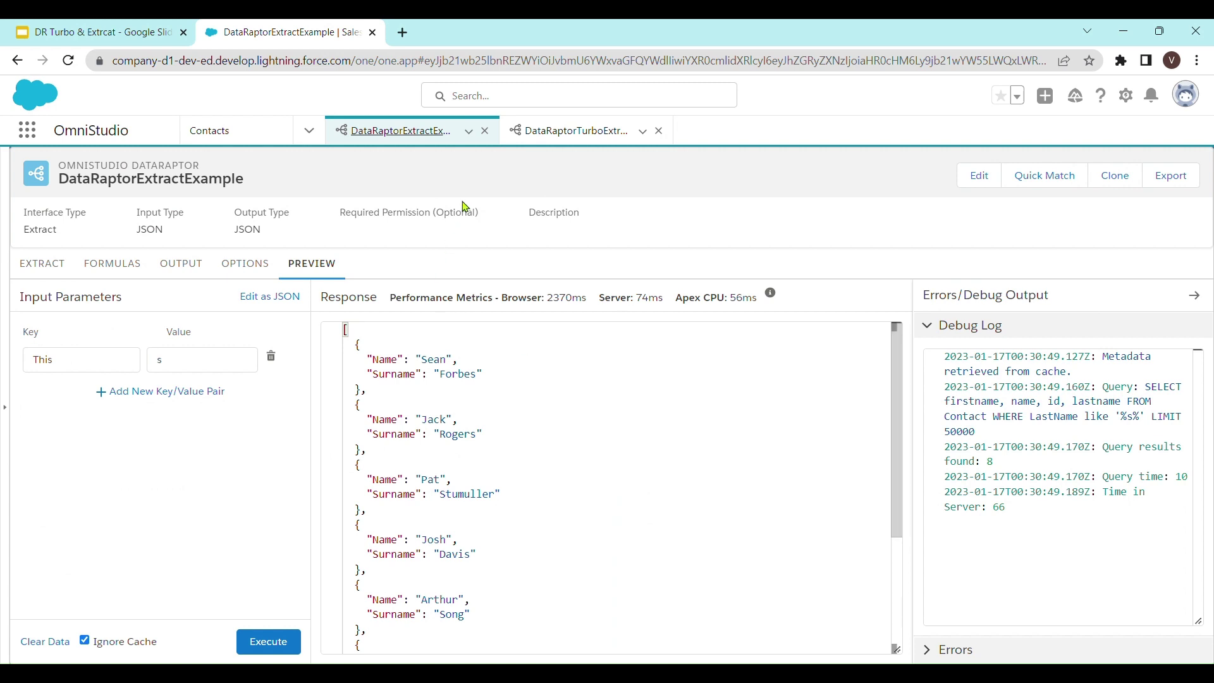
left_click(569, 130)
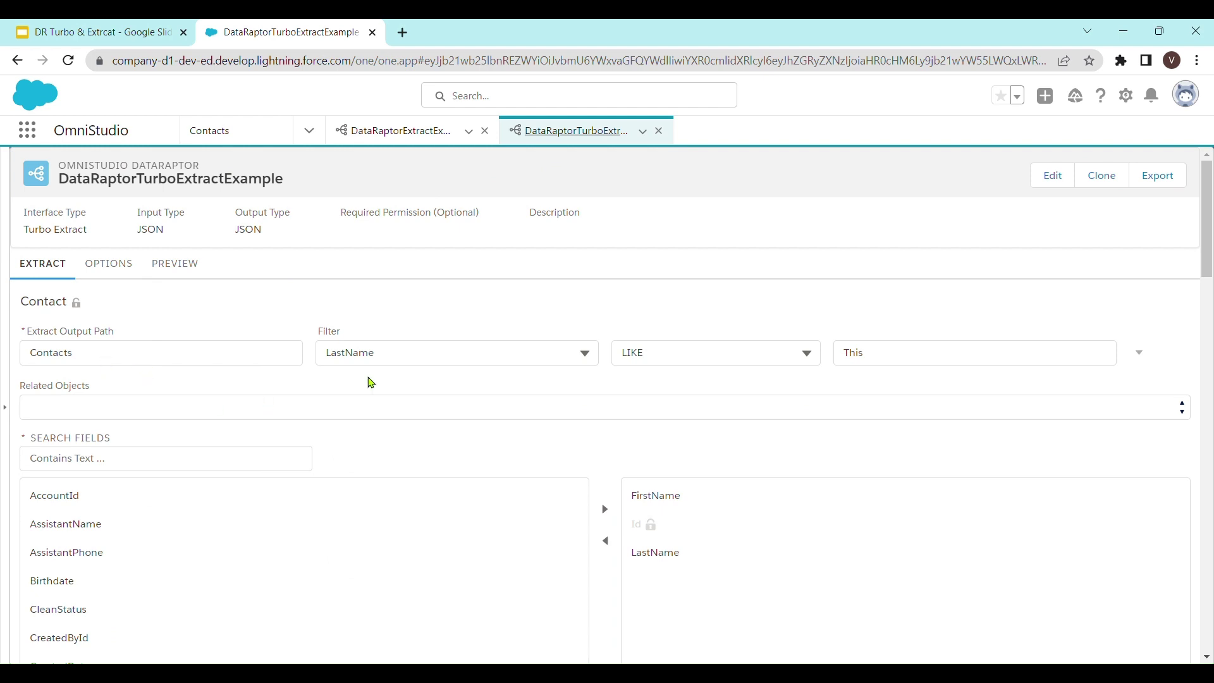
left_click(1140, 353)
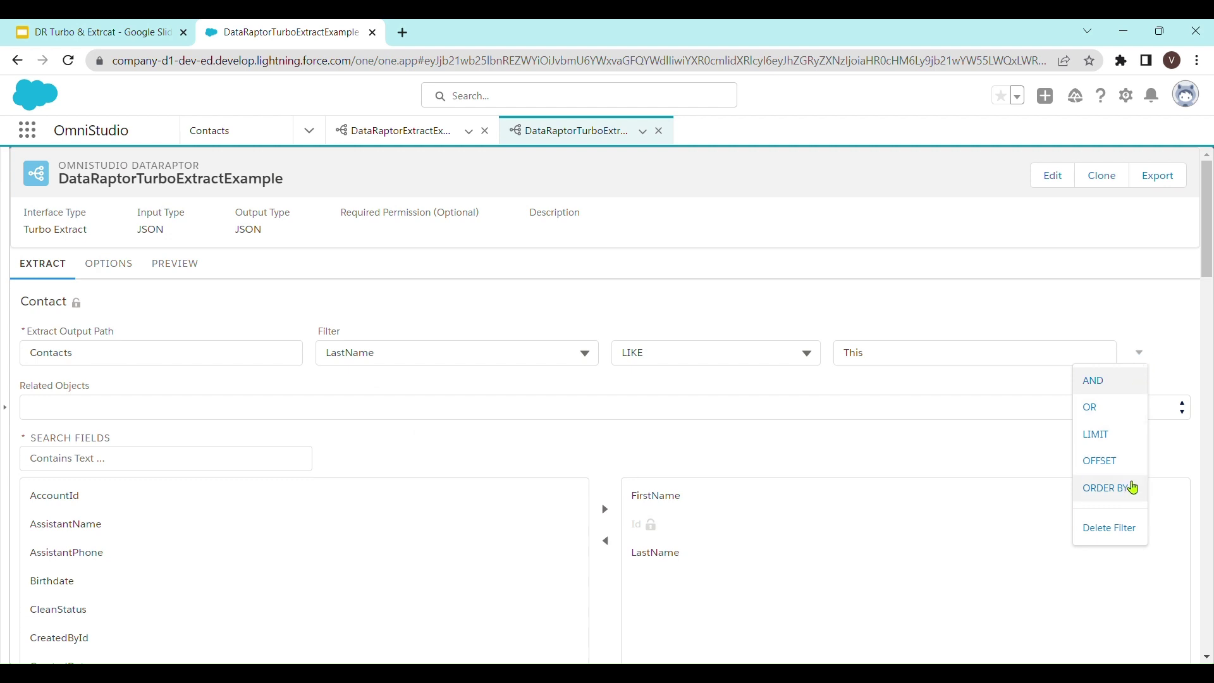
left_click(737, 382)
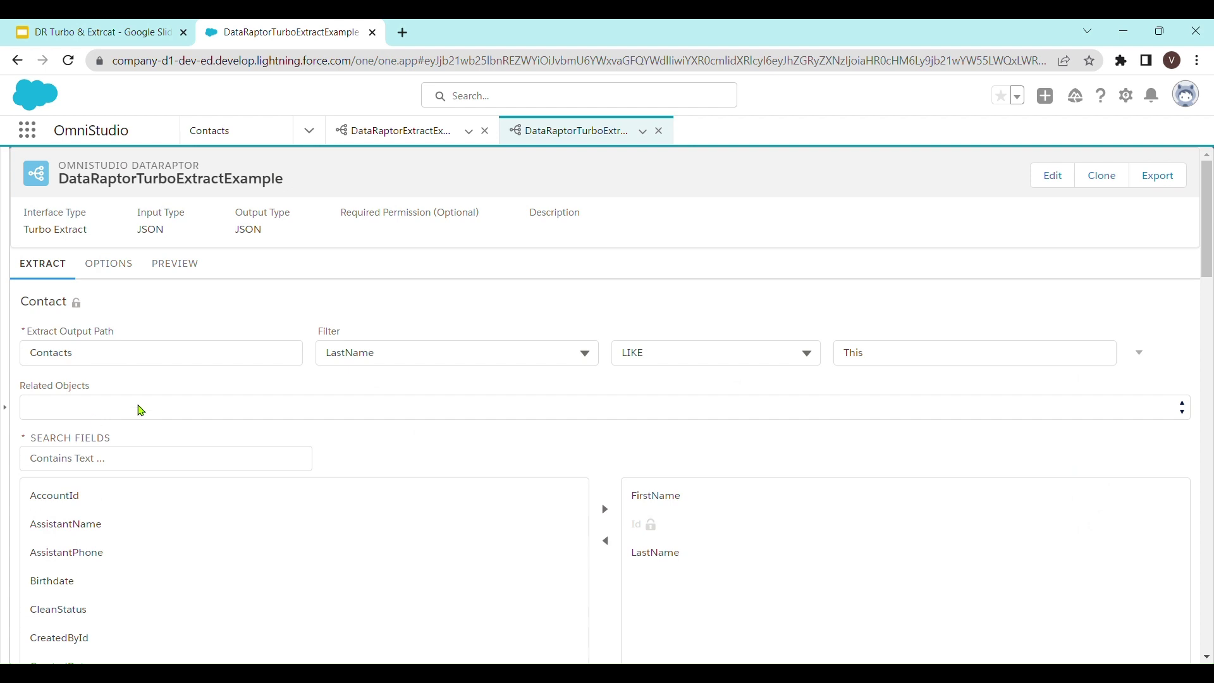
- Highlight the 'Does not support formulas' and runtime performance bullets, then return to Salesforce
left_click(113, 28)
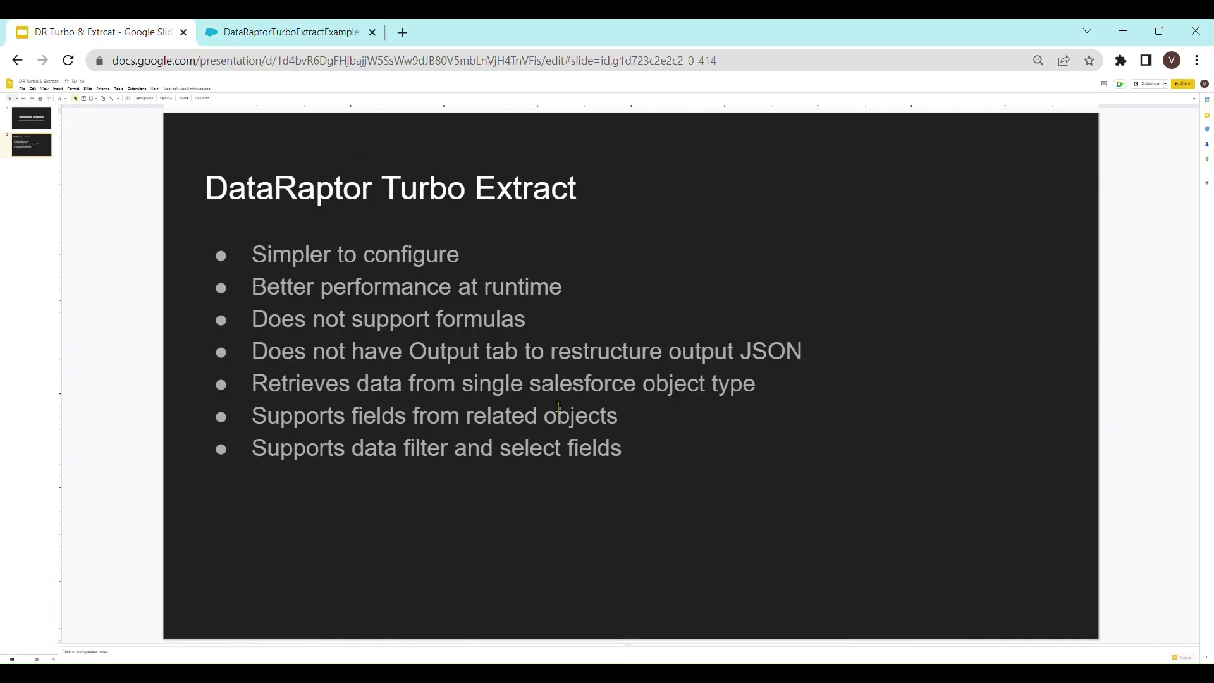
left_click_drag(527, 323, 252, 323)
left_click(511, 362)
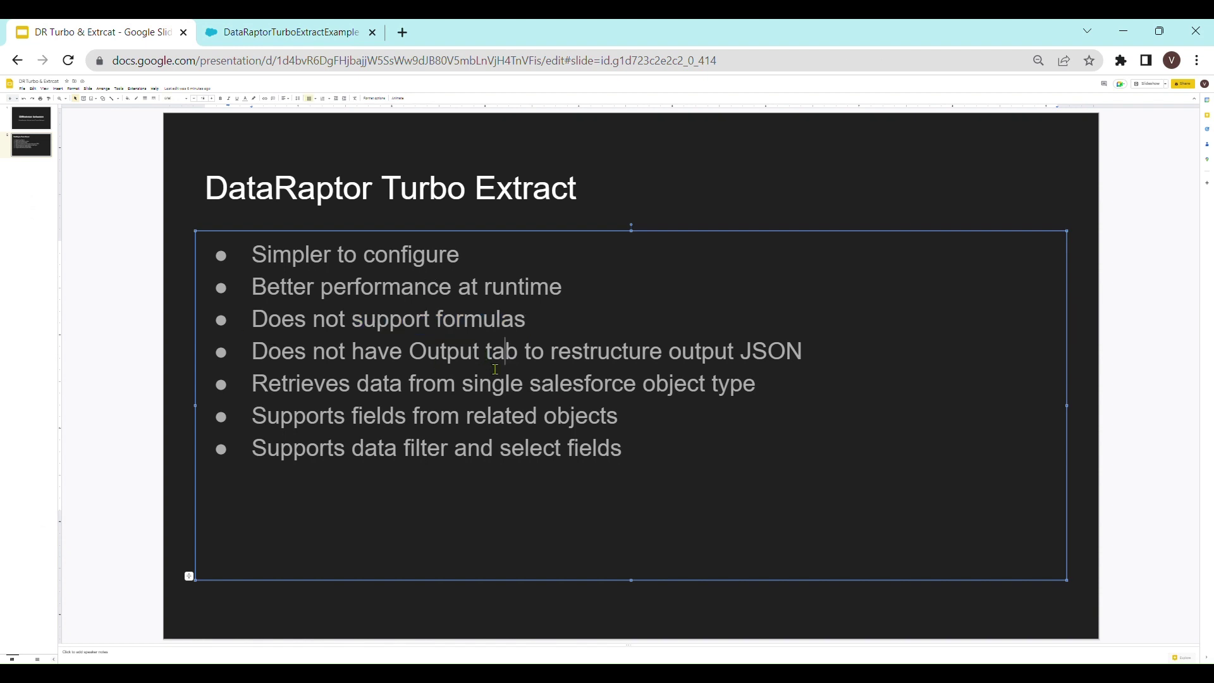
double_click(514, 294)
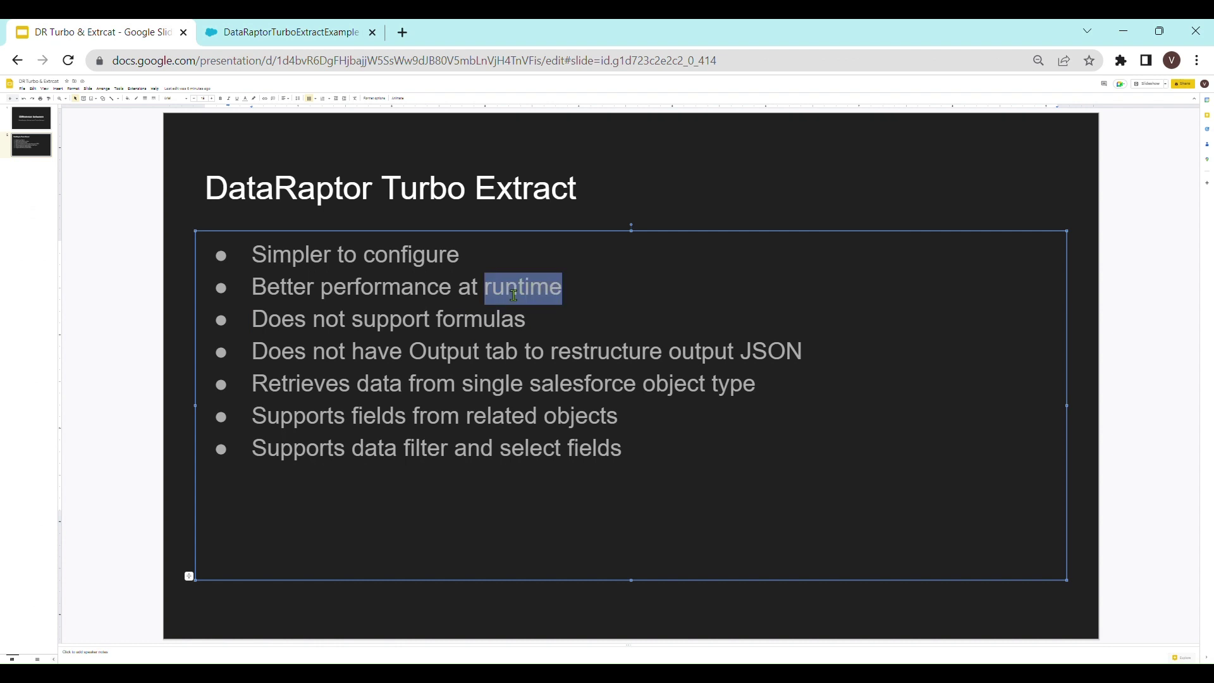
key("ctrl+Tab")
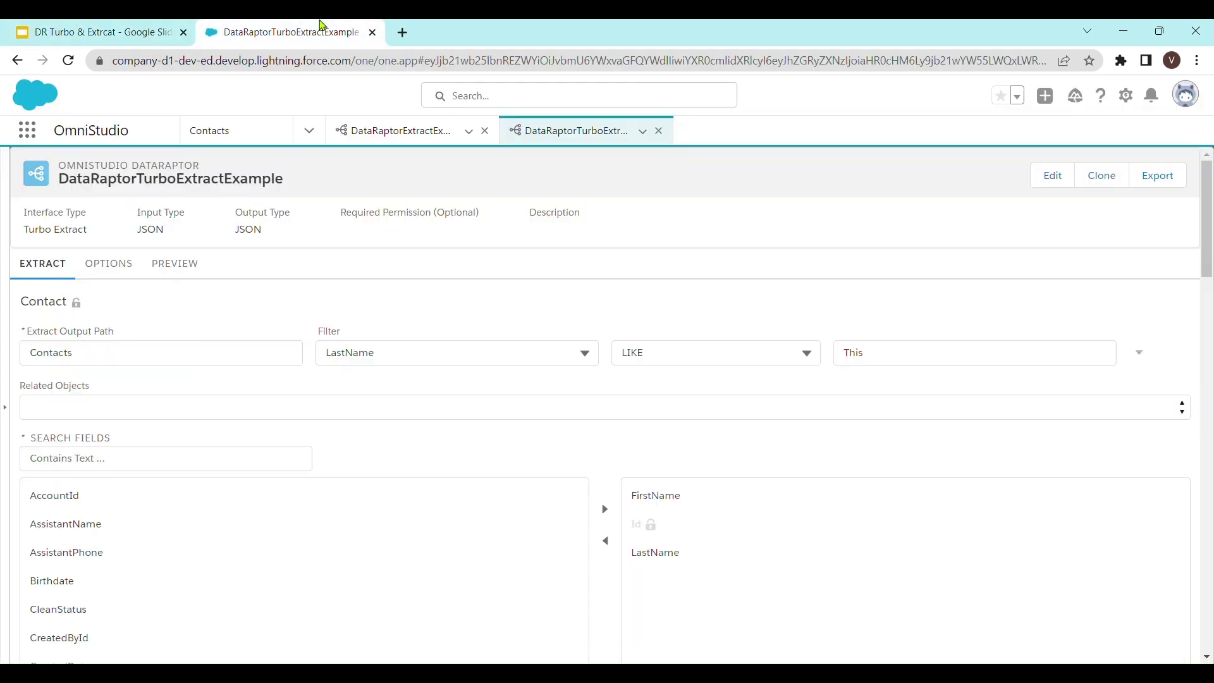
- Rerun the standard Extract preview and mark its 52 ms Apex CPU time
left_click(437, 144)
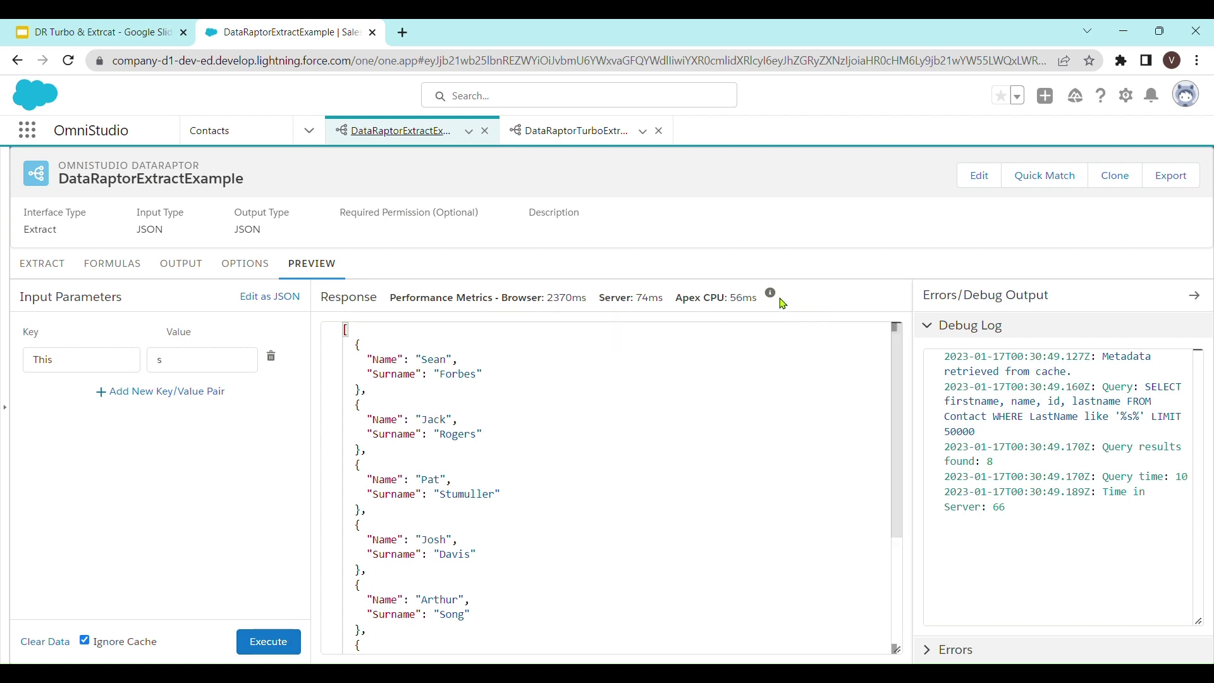
mouse_move(776, 300)
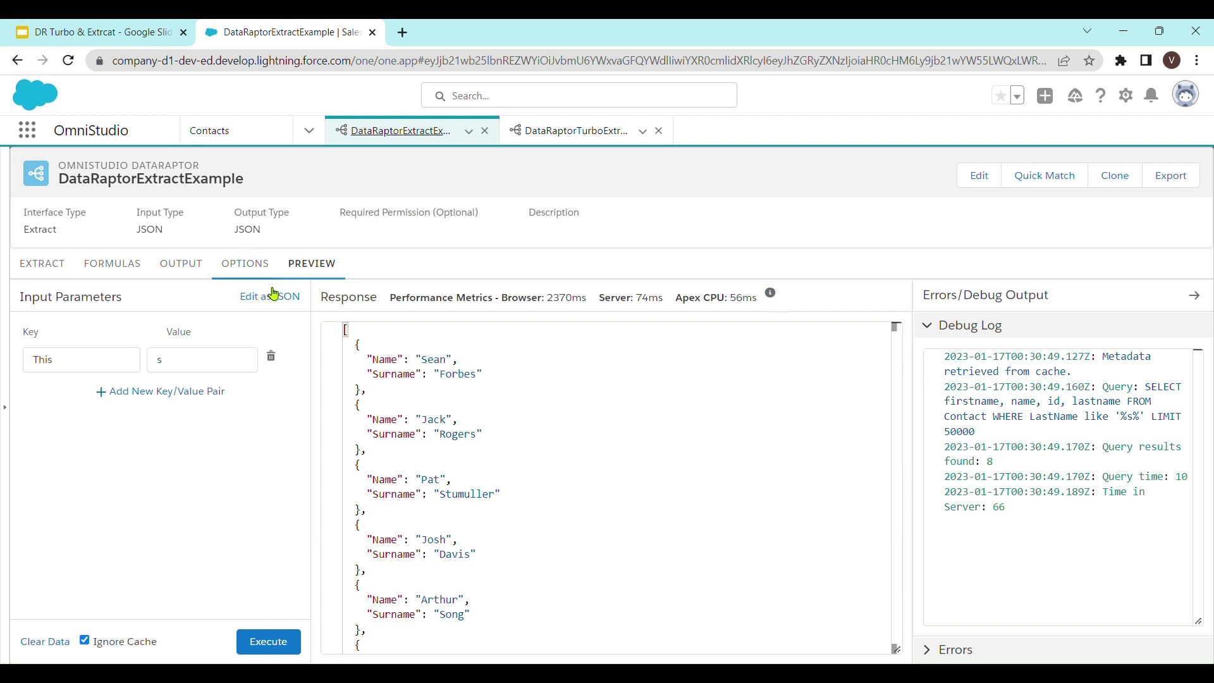
left_click(271, 641)
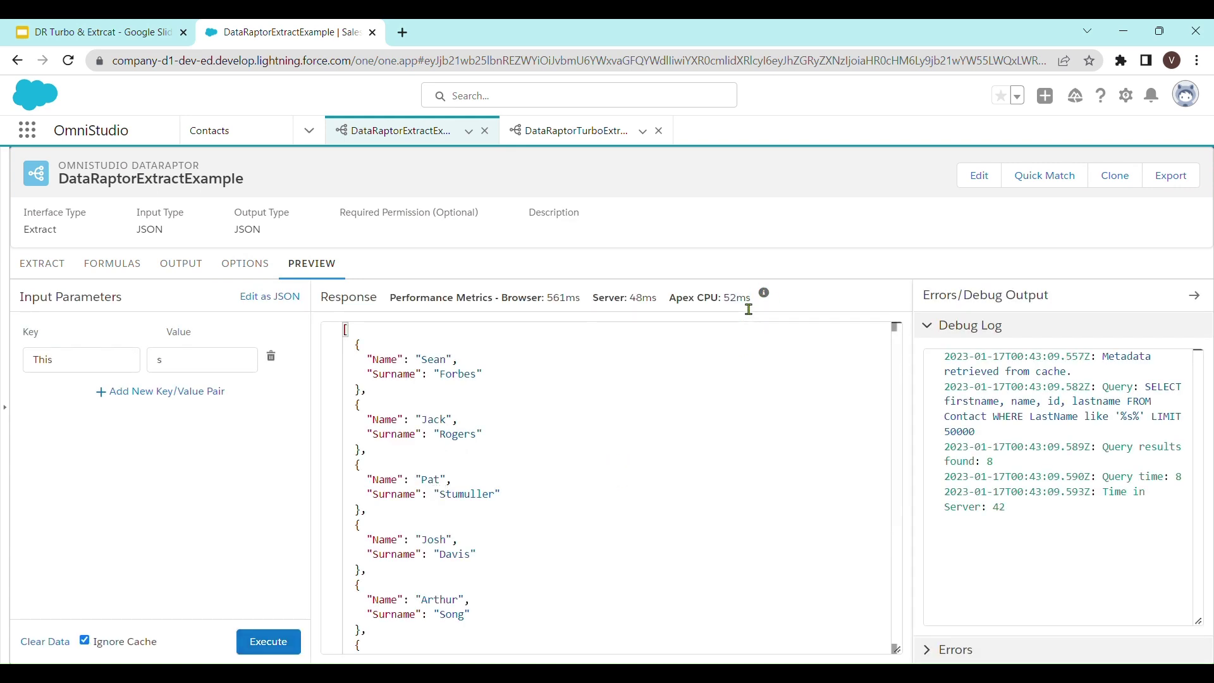
left_click_drag(723, 297, 736, 298)
- Run the Turbo Extract preview, note its 46 ms Apex CPU, and highlight the single-object bullet
left_click(586, 135)
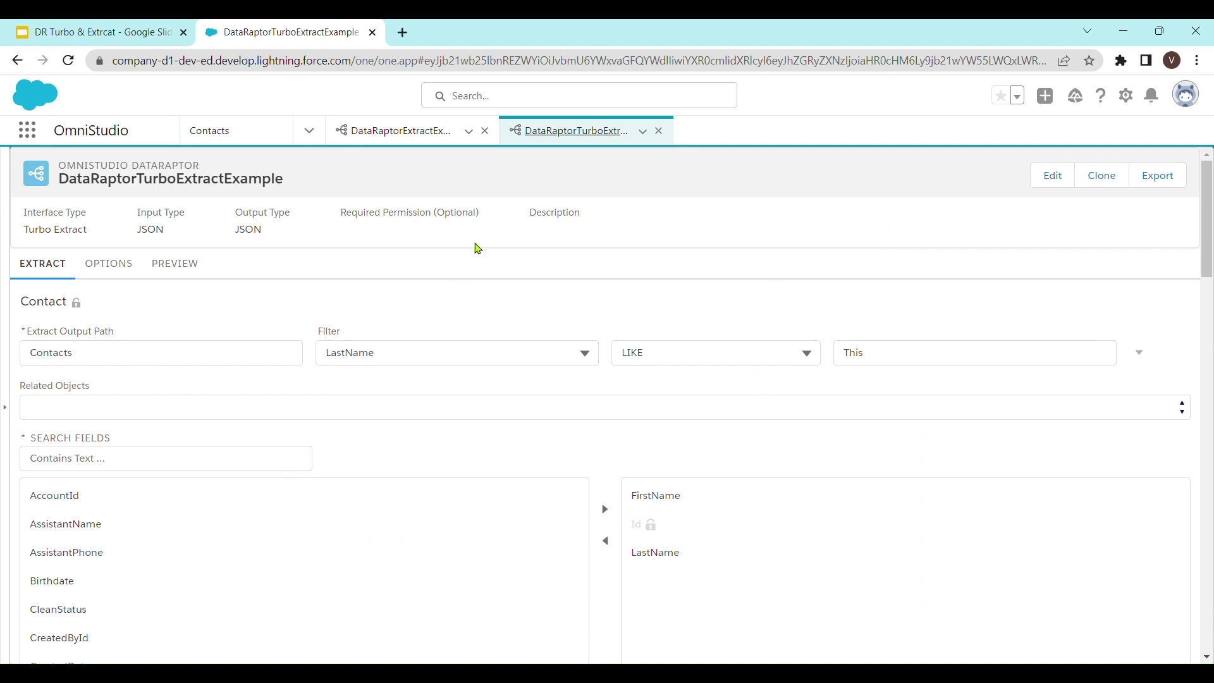
left_click(173, 266)
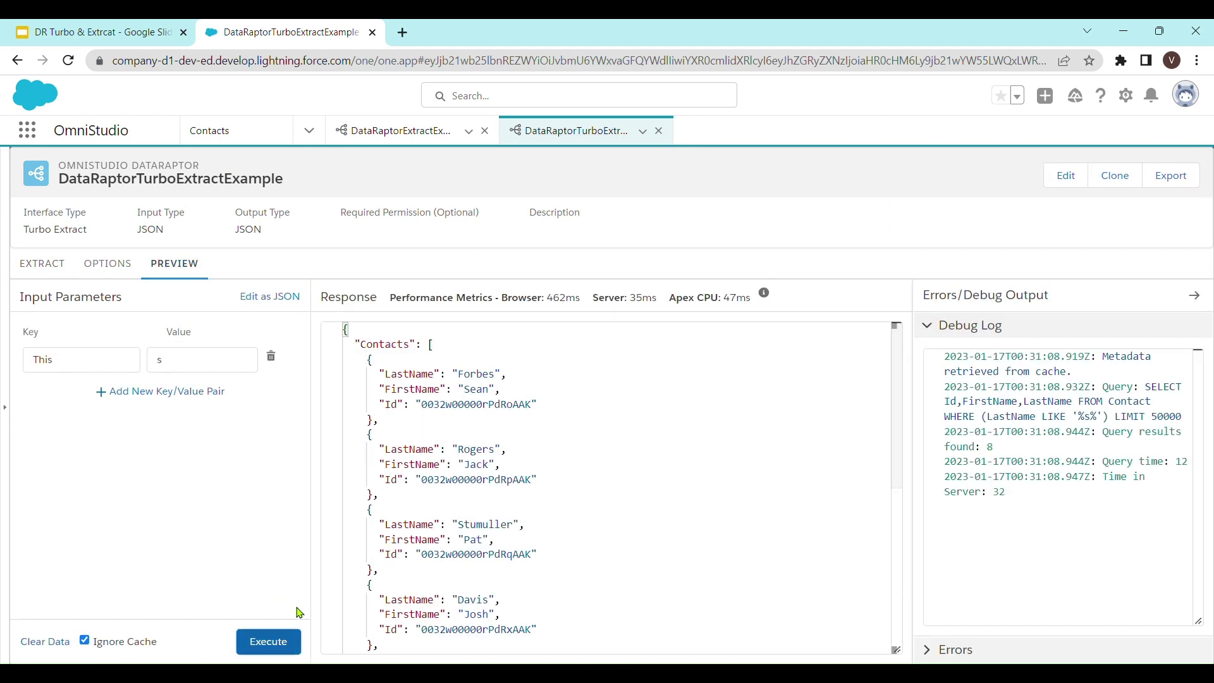
left_click(269, 641)
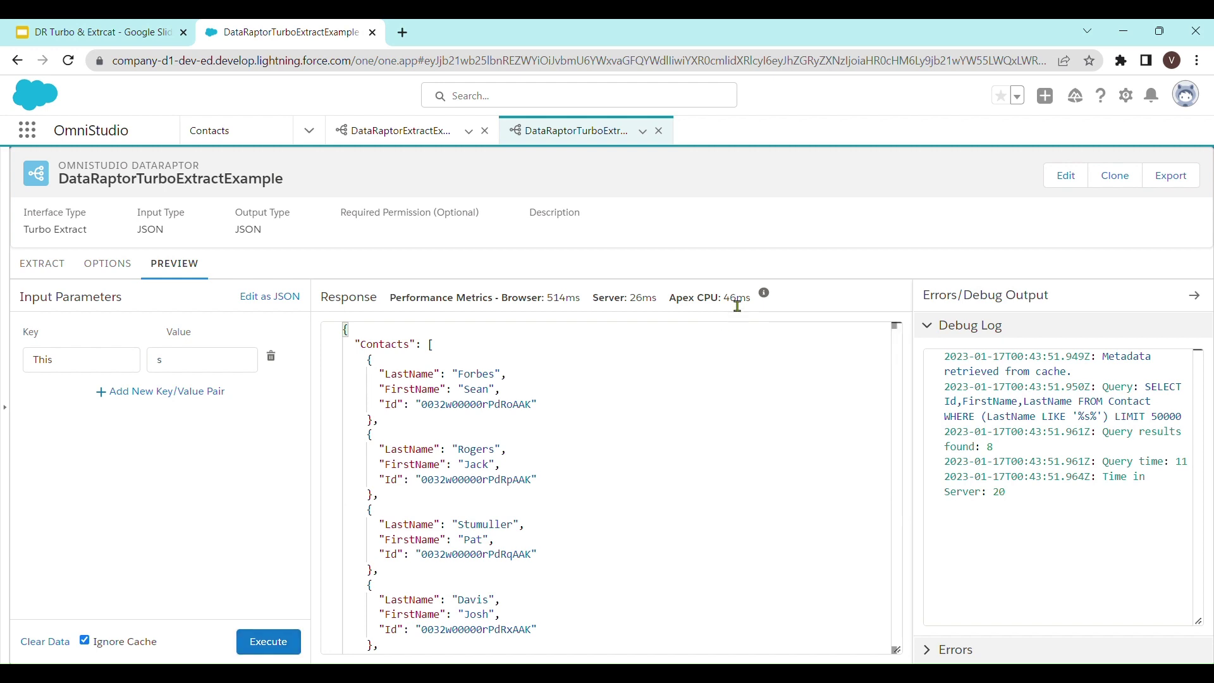
left_click_drag(733, 306, 744, 306)
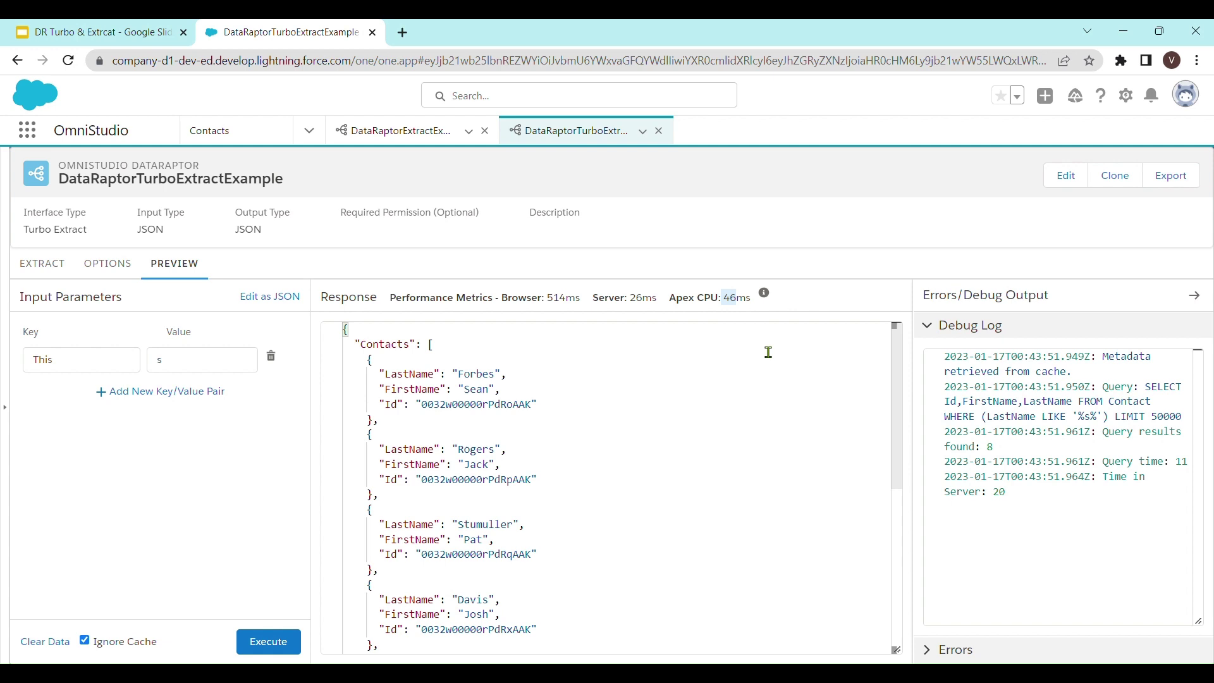
key("ctrl+shift+Tab")
left_click_drag(251, 384, 758, 399)
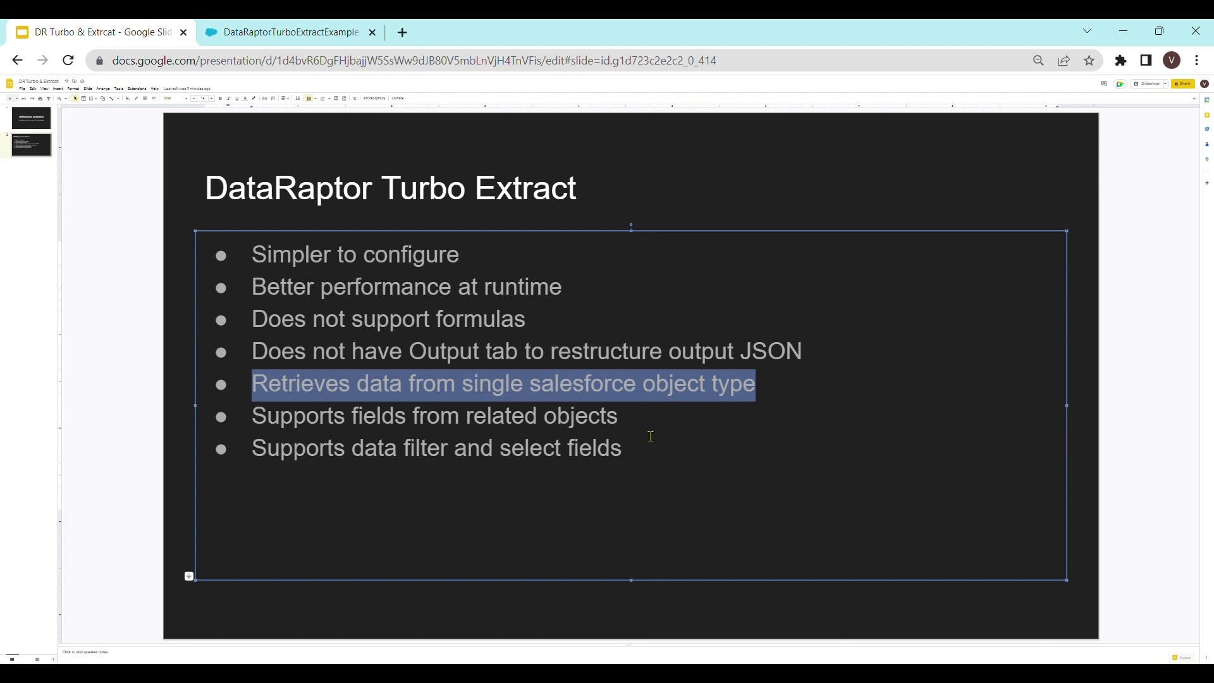
- In the Turbo Extract's extraction settings, choose Contact.Account as the related object
left_click(285, 32)
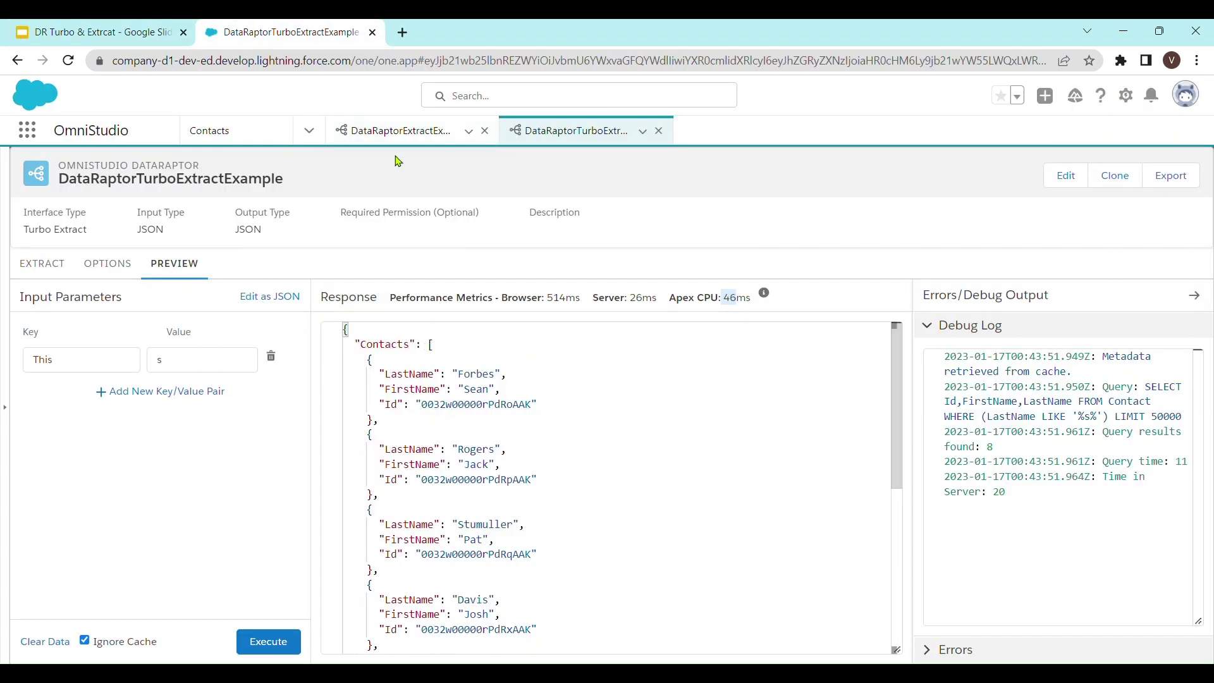
left_click(44, 264)
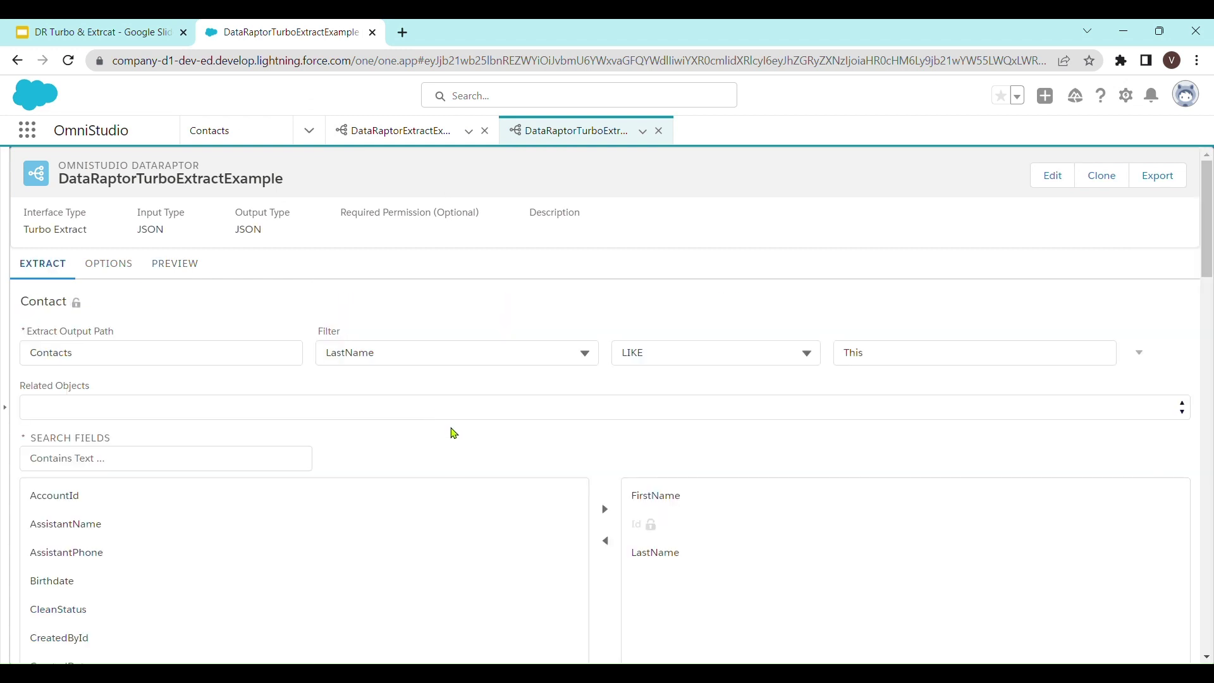
left_click(108, 414)
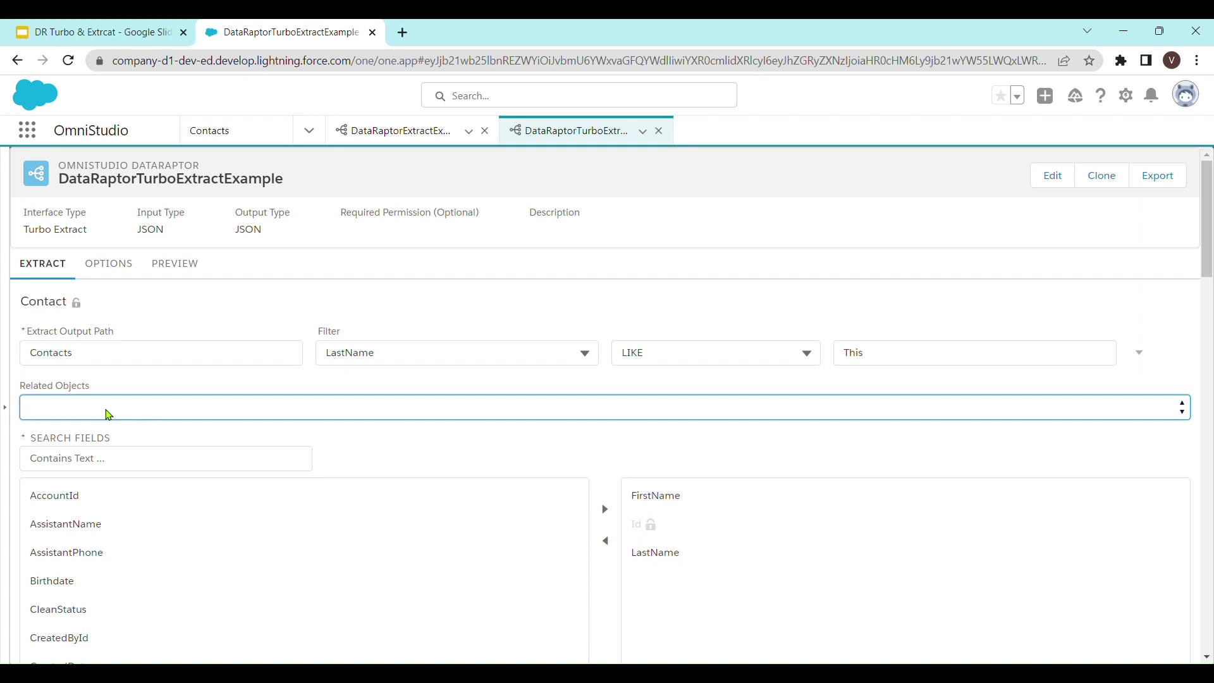
left_click(162, 376)
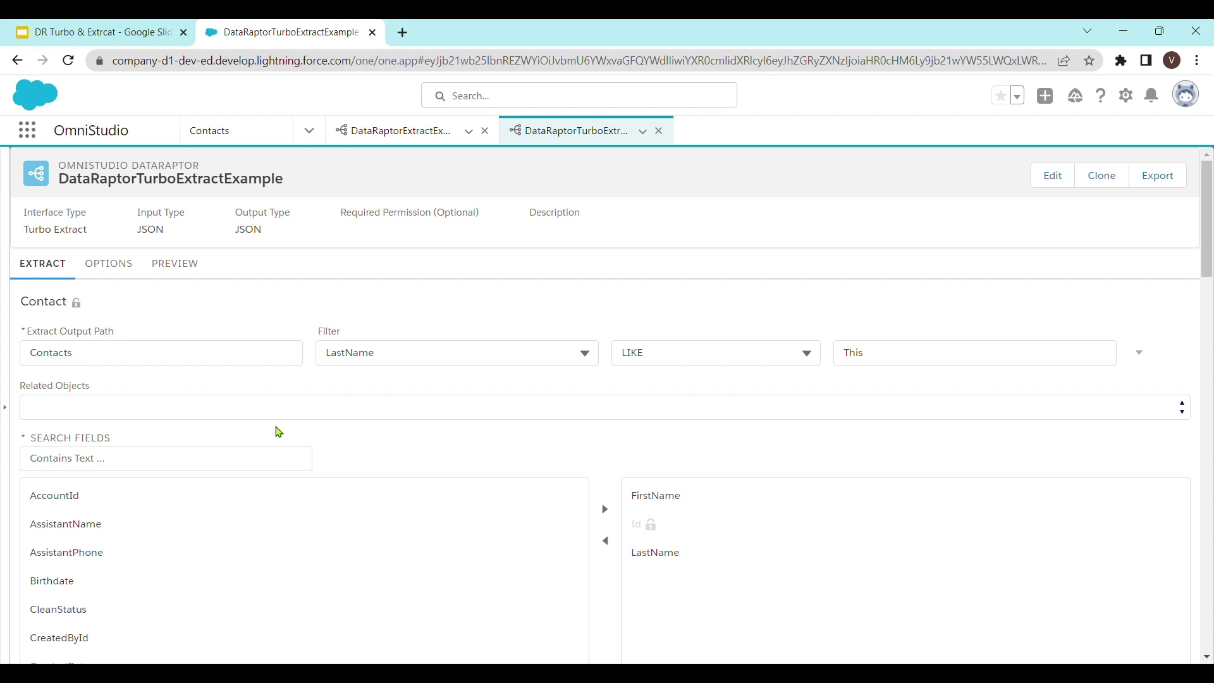
left_click(136, 407)
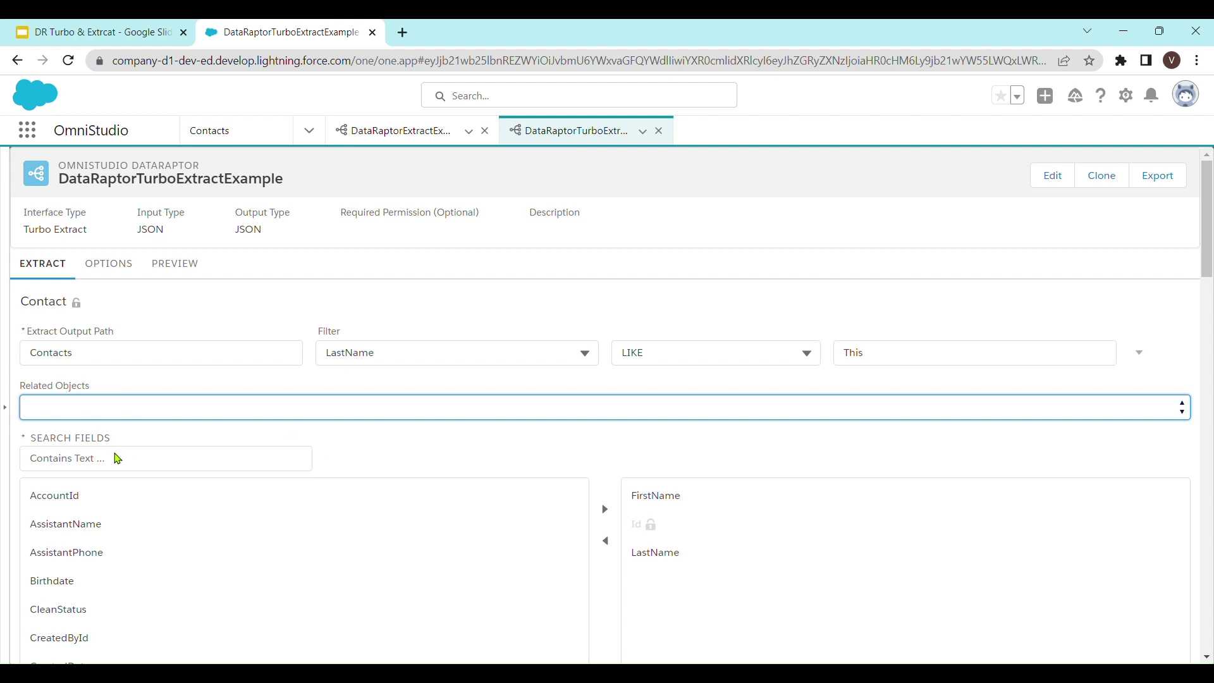
key("Down")
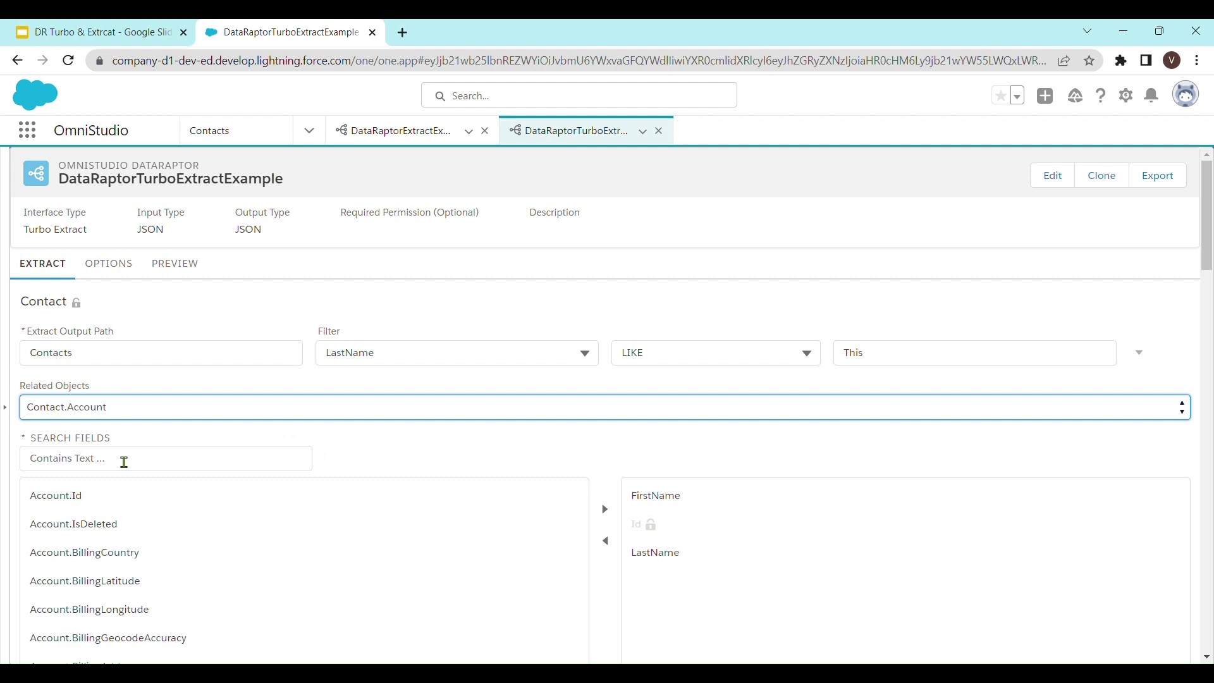
- Search 'name' and add Account.Name to the extracted fields, then open Preview
left_click(157, 470)
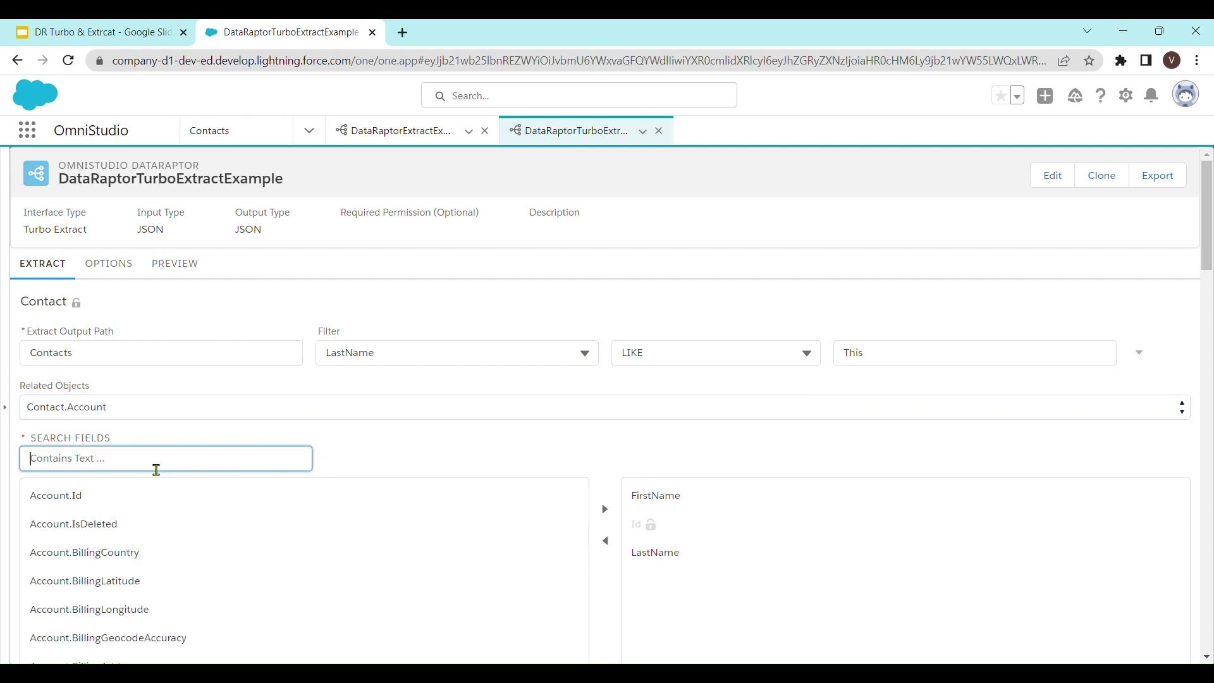
type("name")
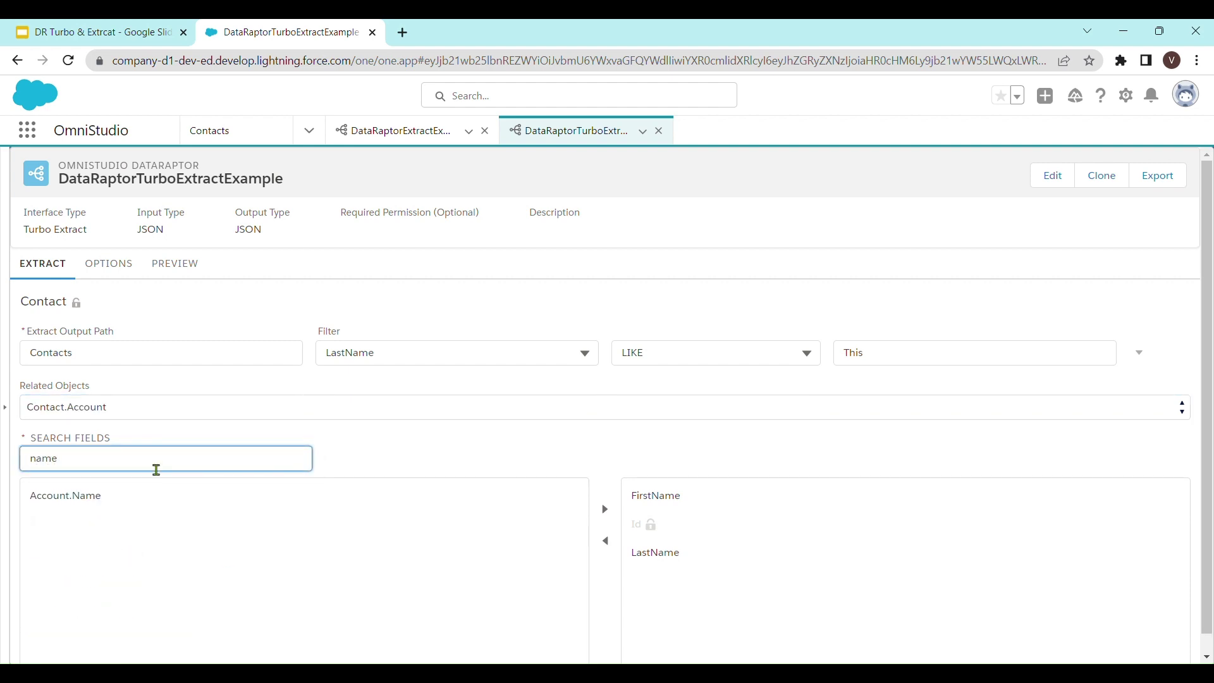
left_click(157, 496)
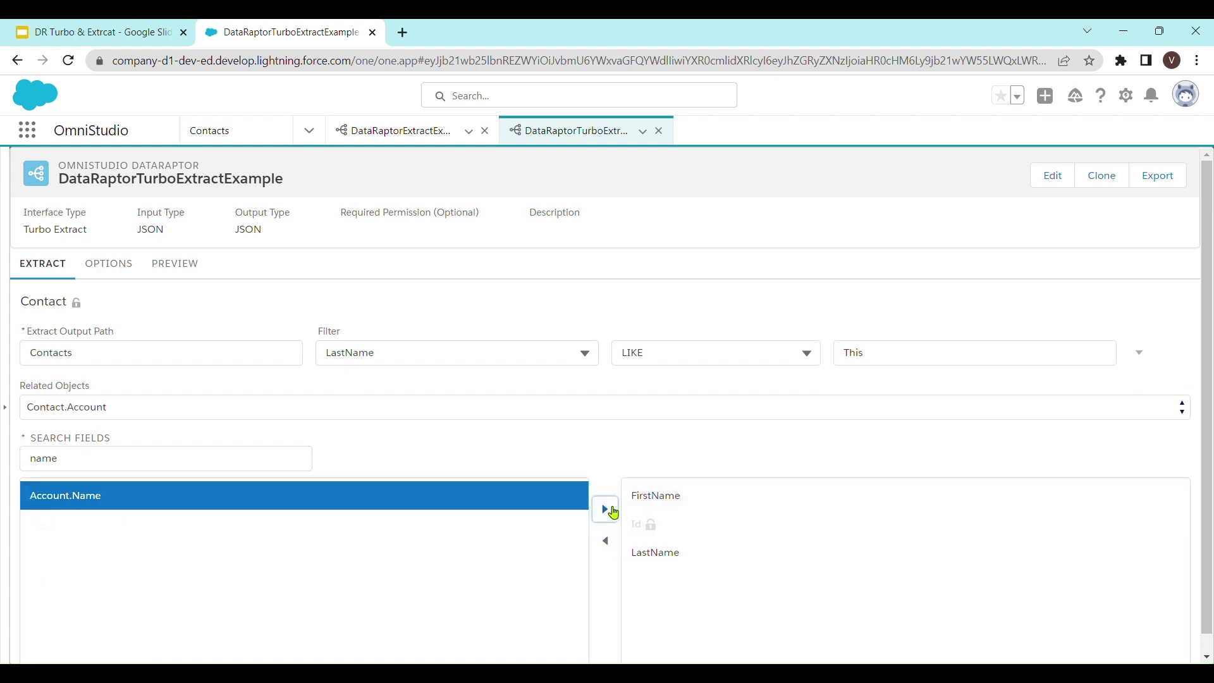
left_click(612, 511)
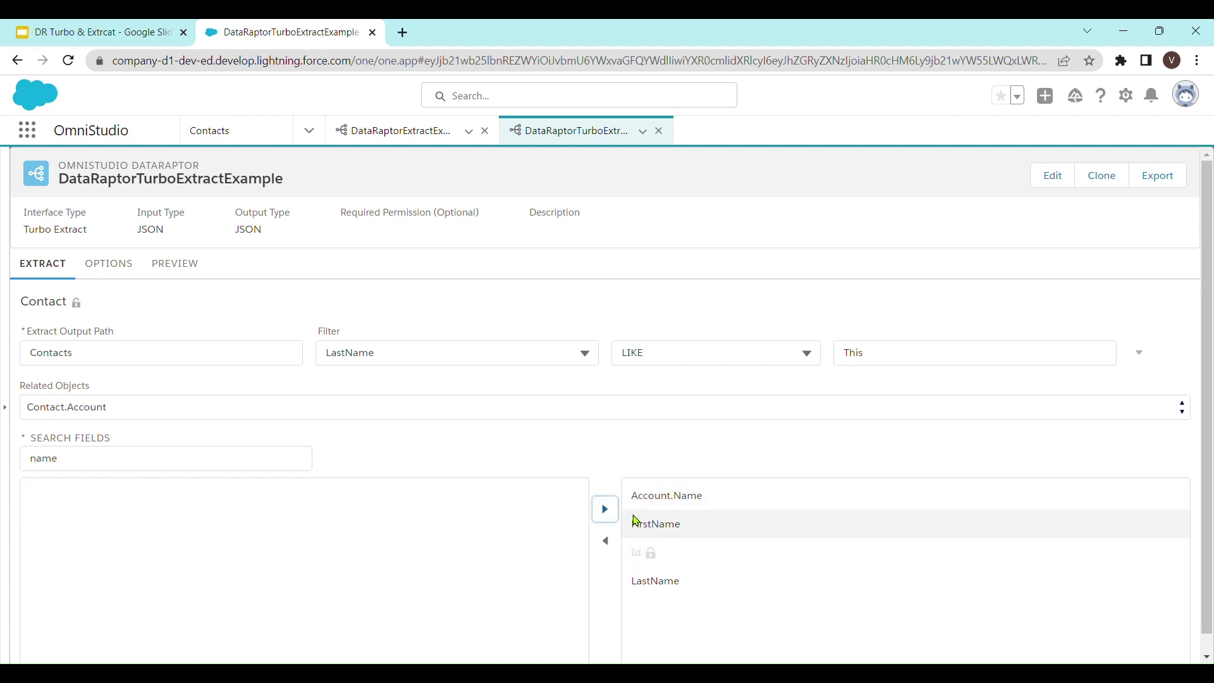
left_click(191, 265)
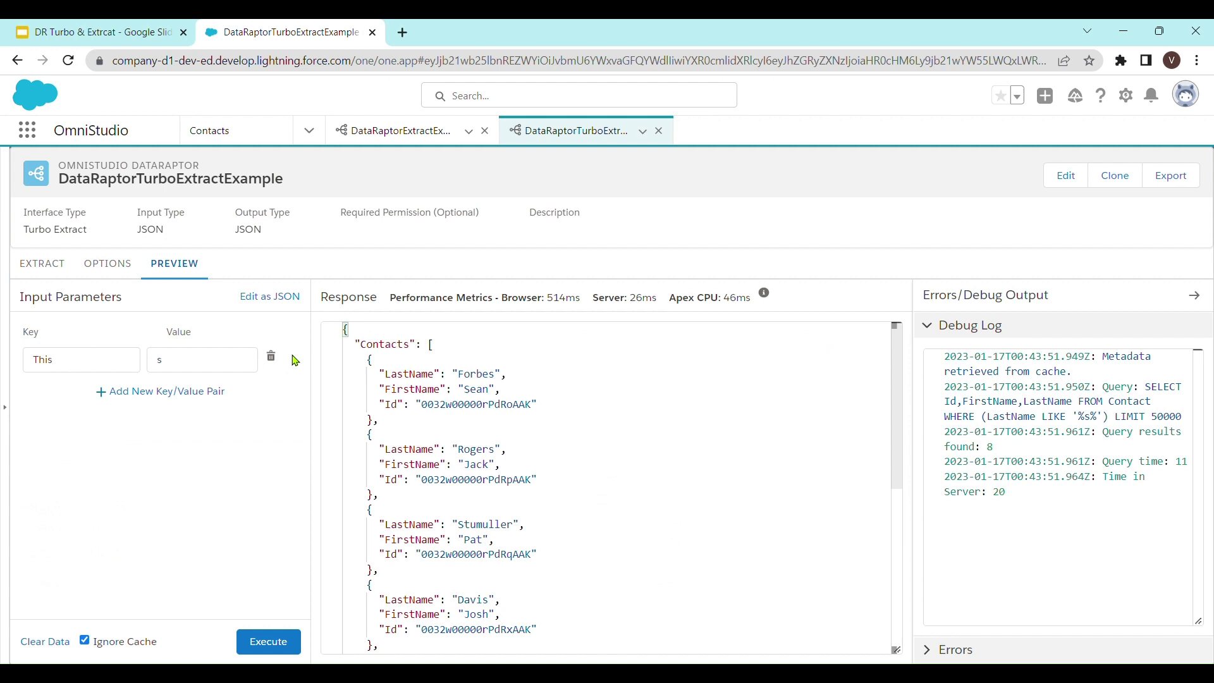
- Execute the Turbo Extract preview, check each contact's nested Account Name, and switch to DataRaptorExtractExample
left_click(279, 651)
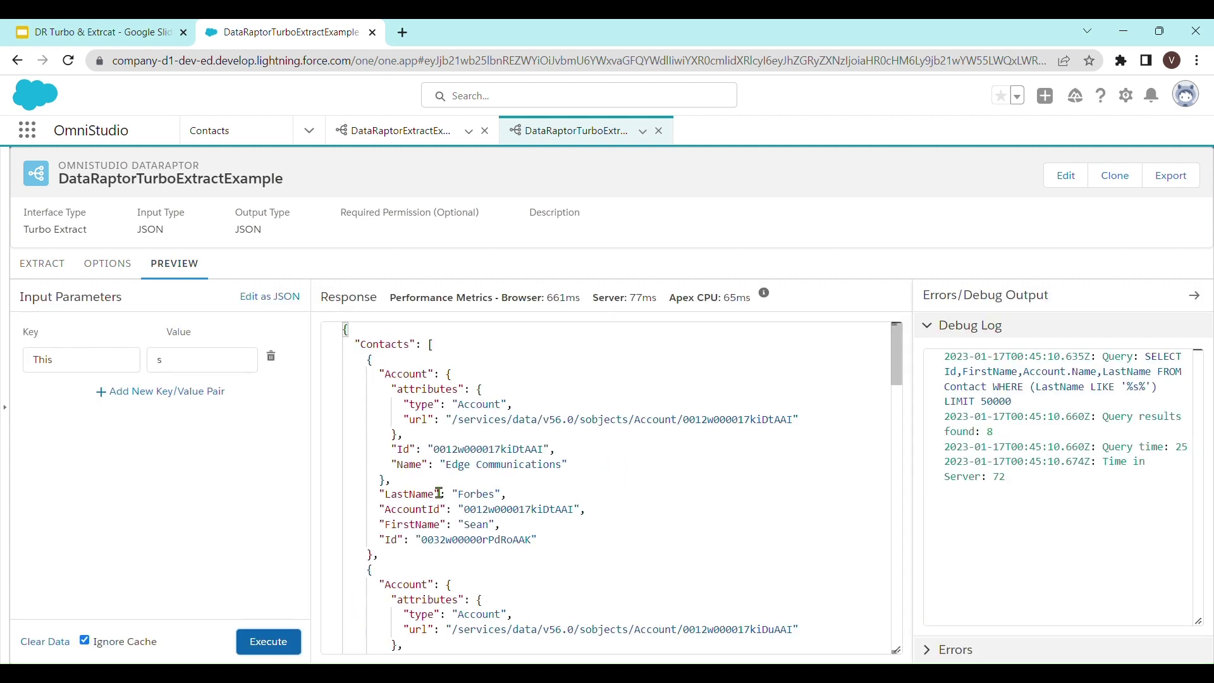
left_click_drag(568, 465, 386, 465)
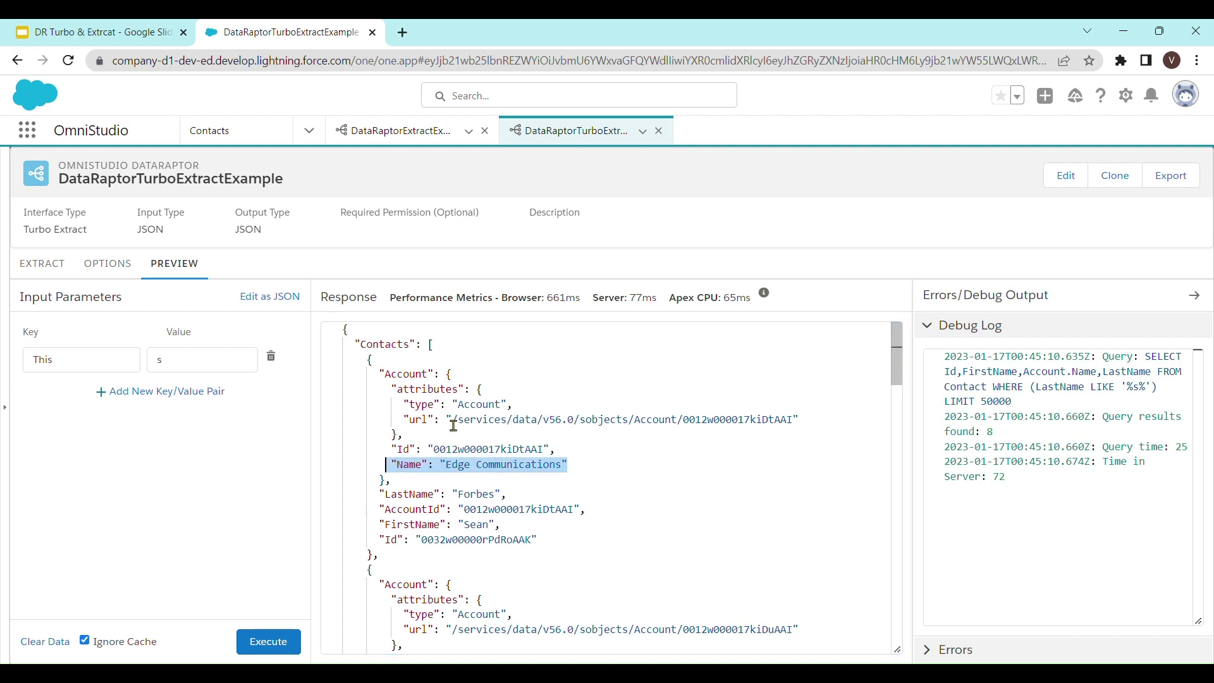
left_click(582, 471)
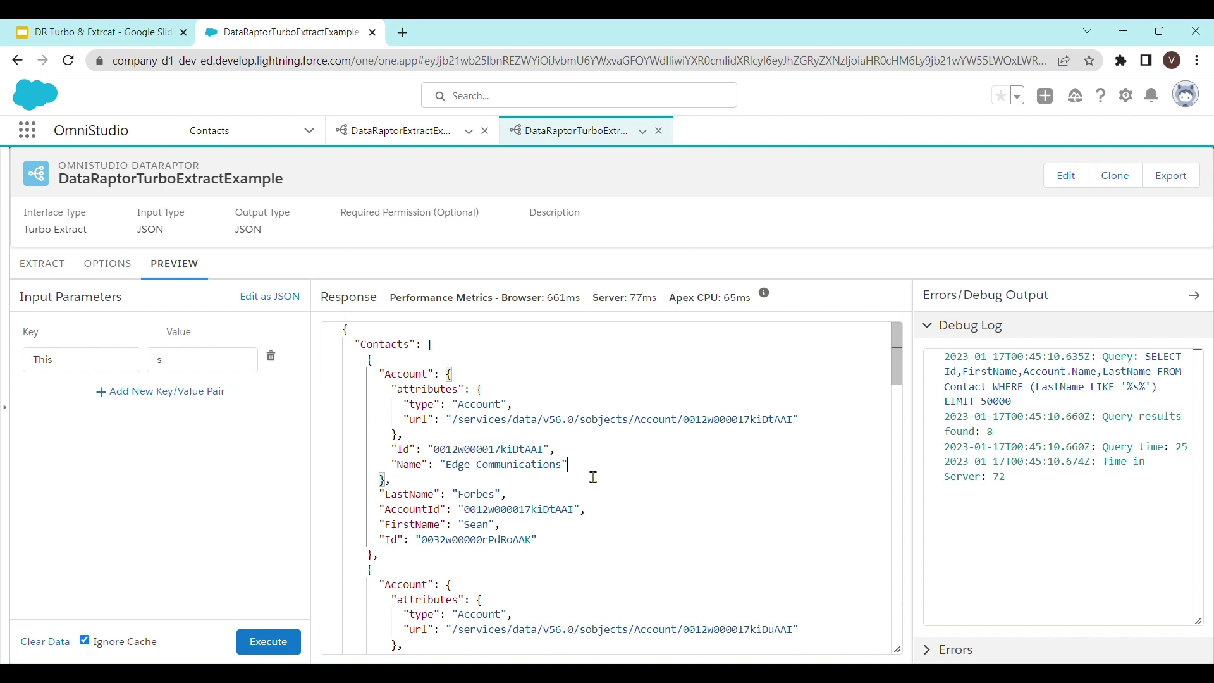
left_click(443, 130)
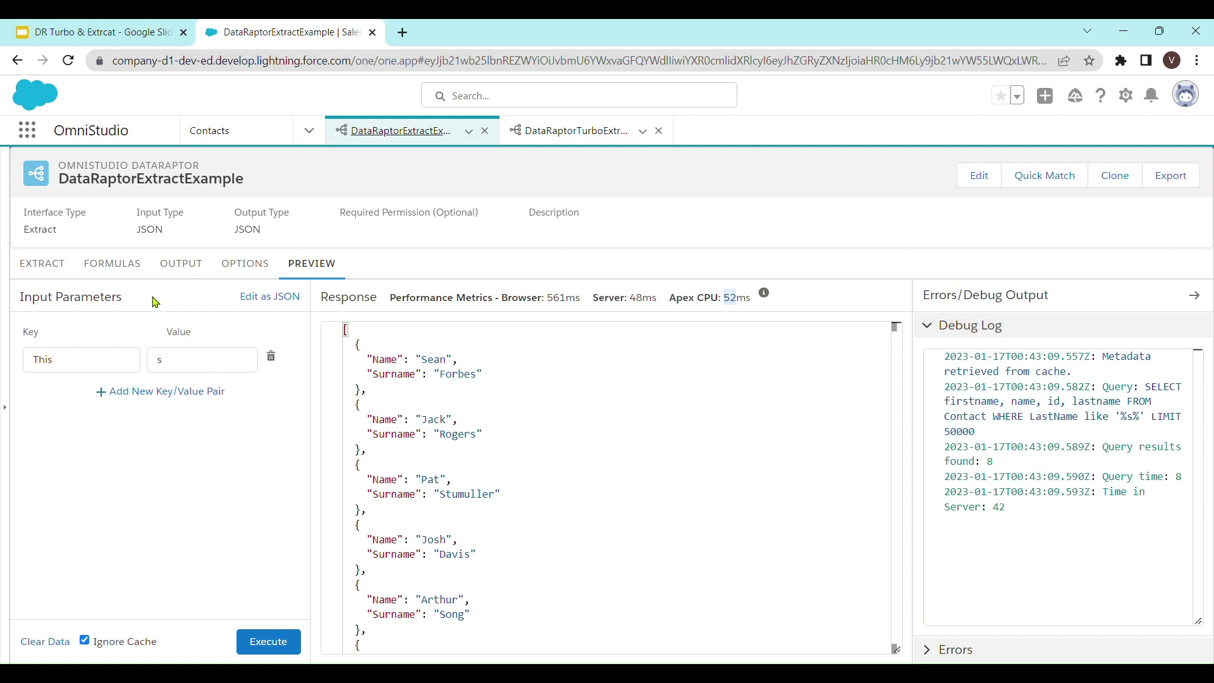
- Add an output mapping with Extract path Contacts:Account.Name and output path RelatedAccountName
left_click(64, 279)
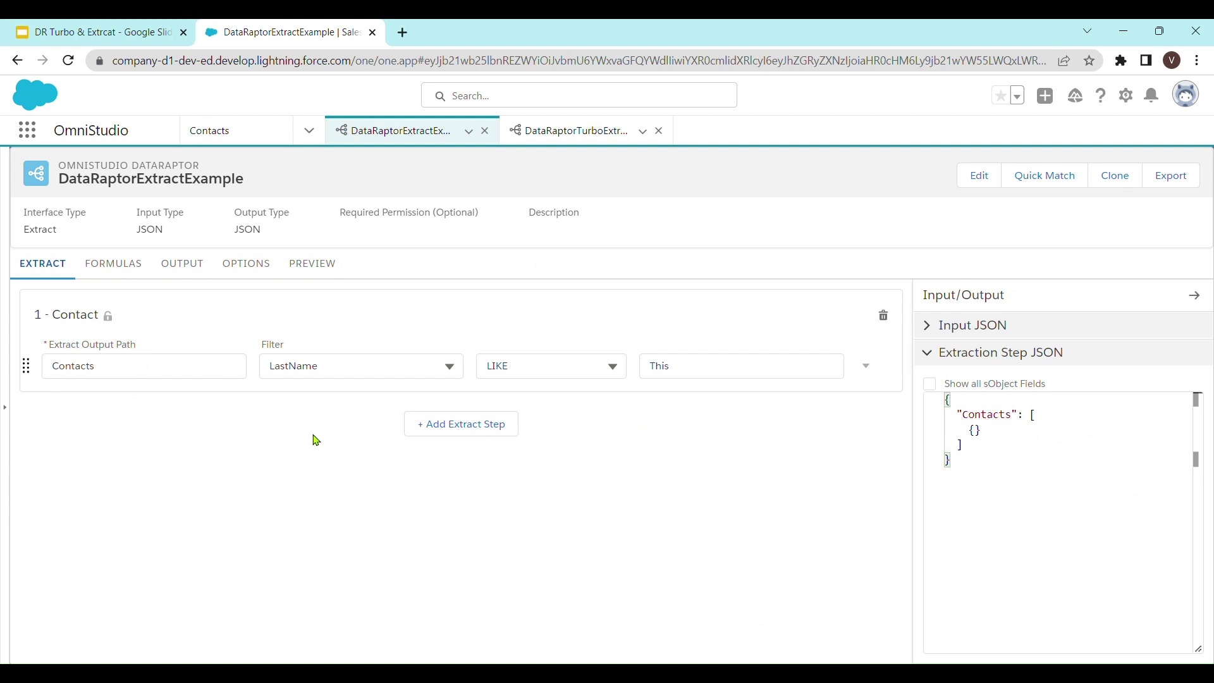
left_click(183, 264)
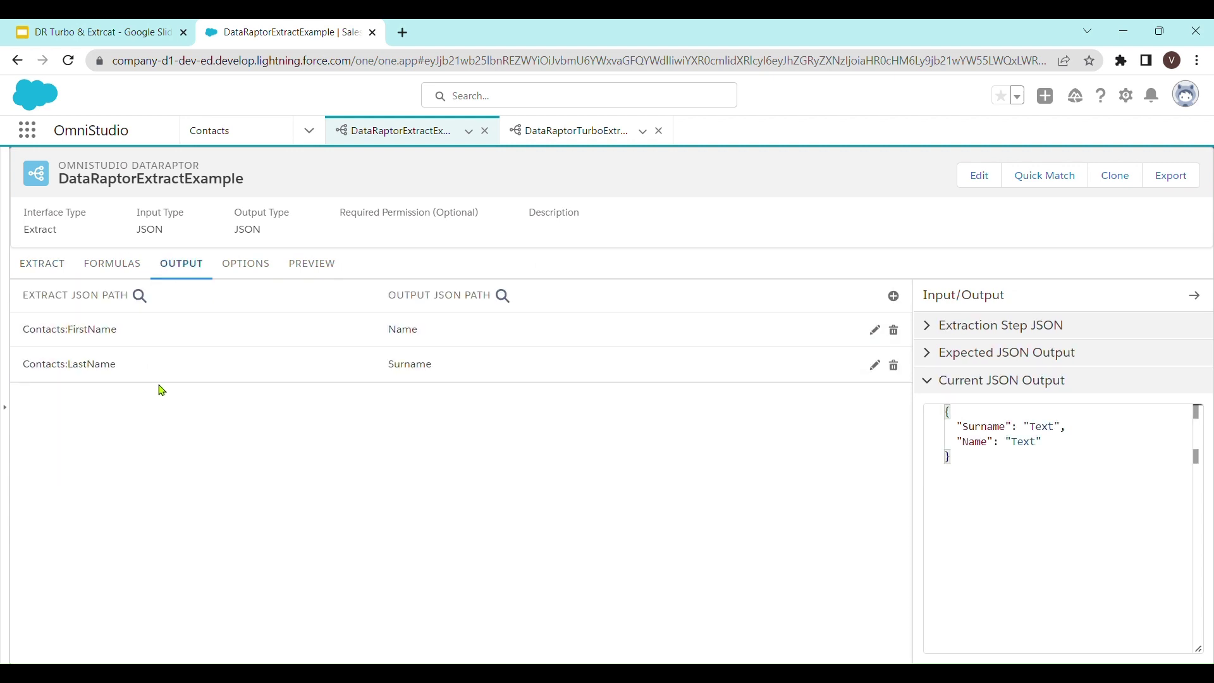
left_click(893, 296)
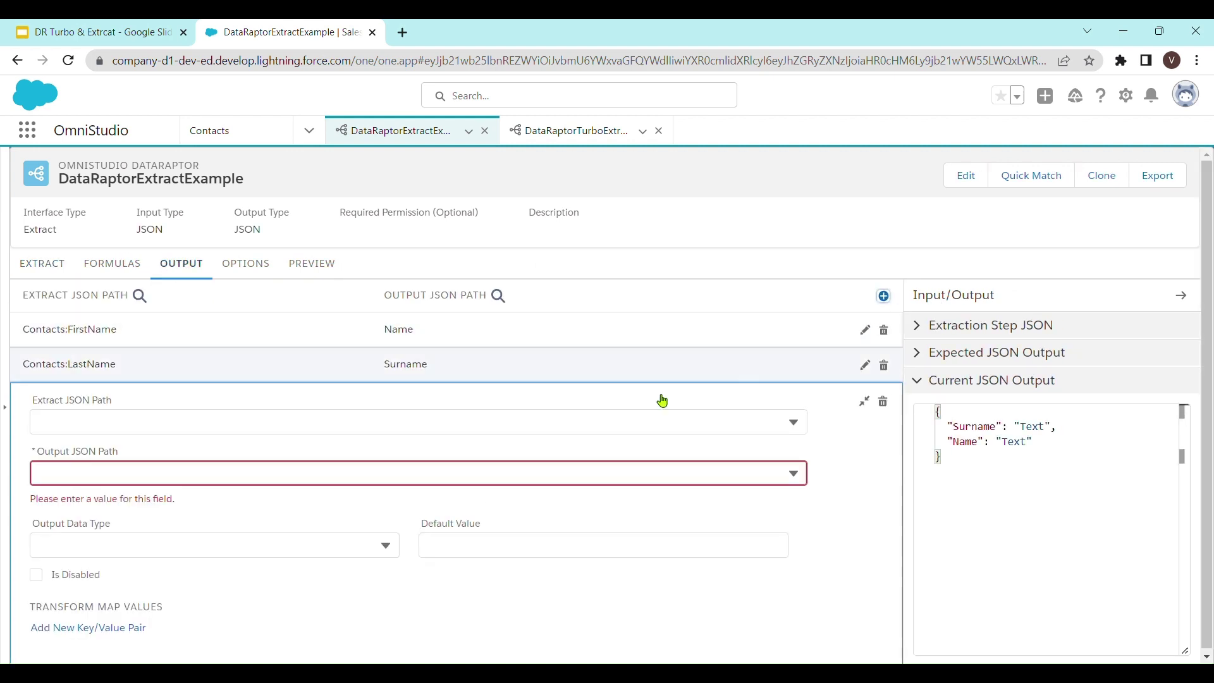
left_click(144, 422)
type("C")
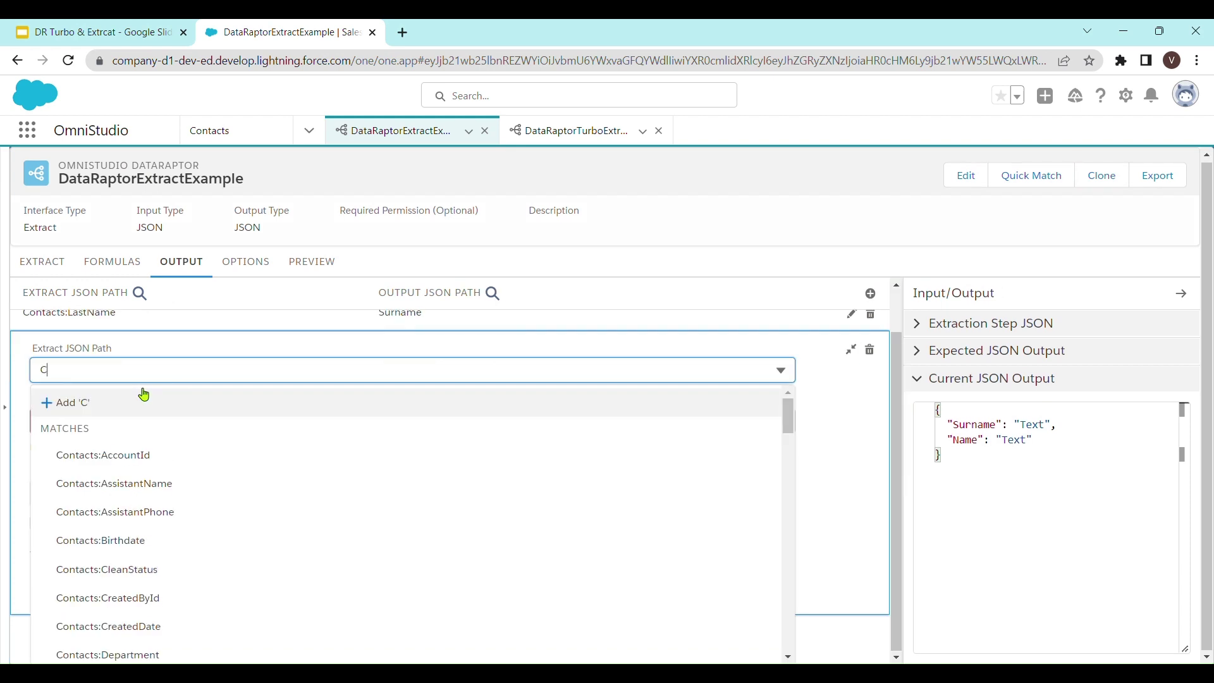
type("ontacts:Acc")
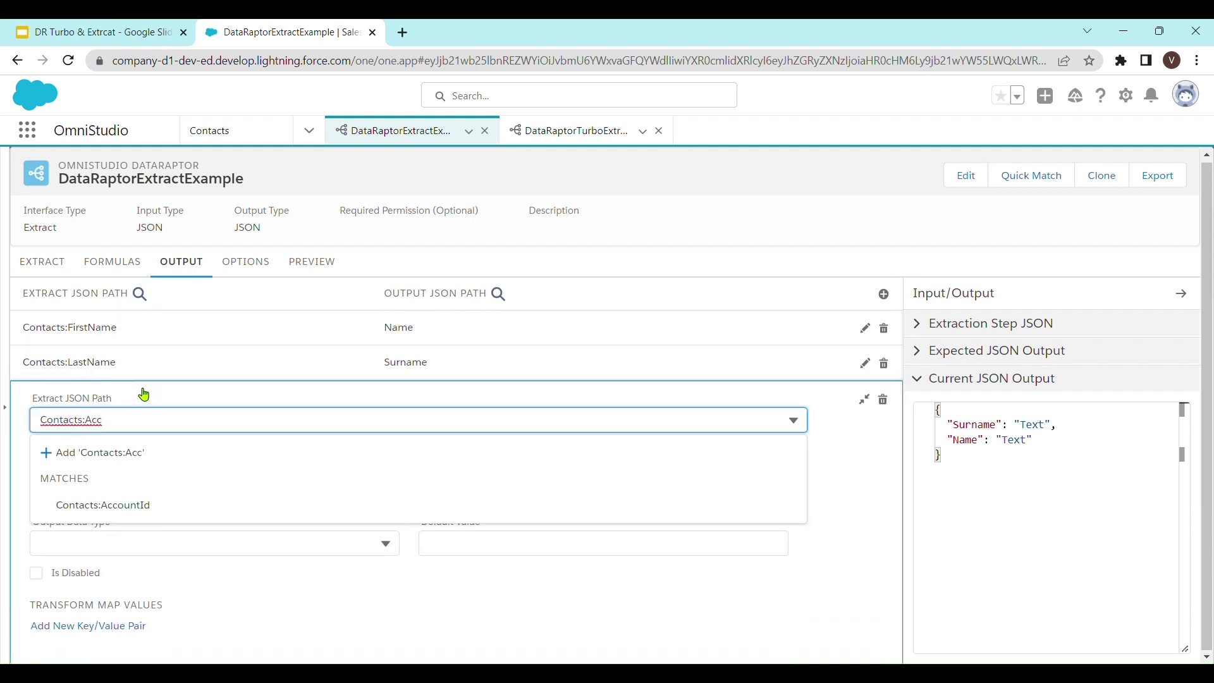
type("ount.Name")
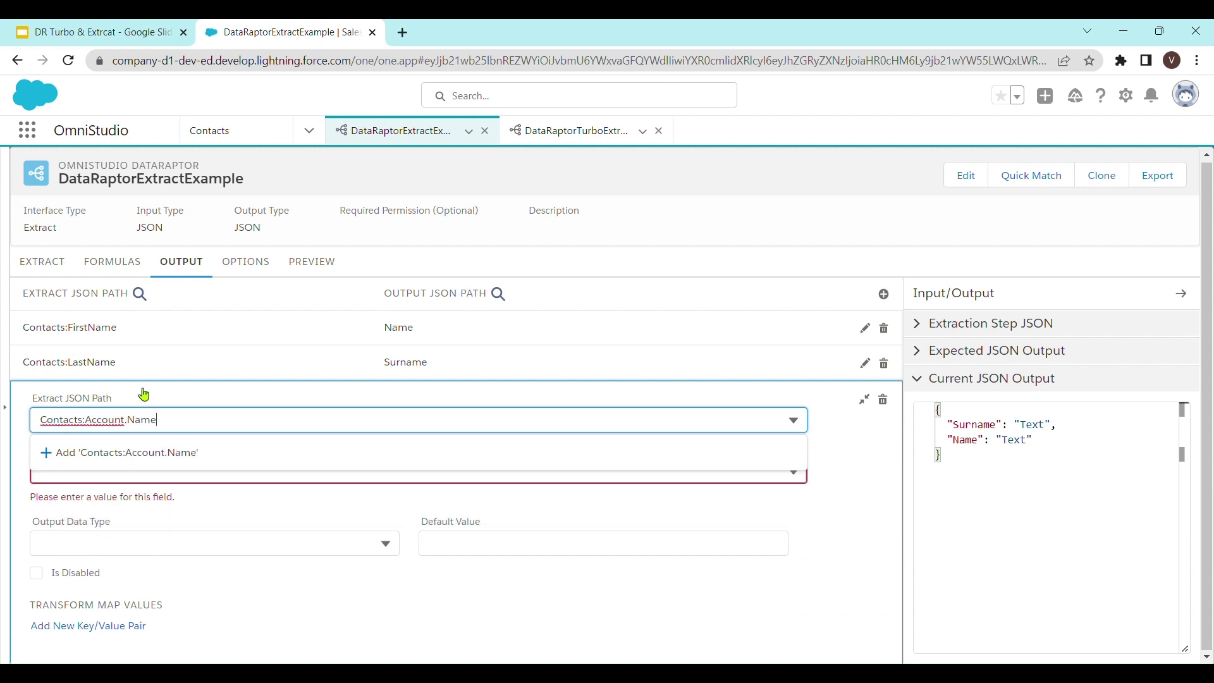
key("Tab")
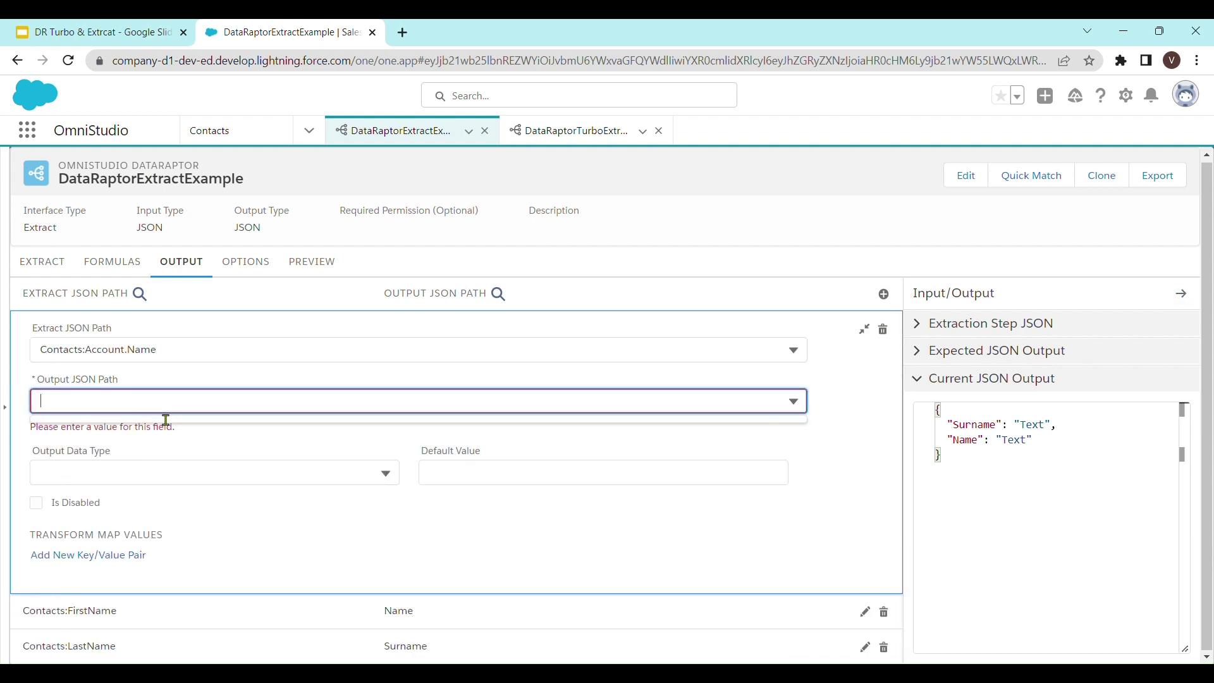
type("Related")
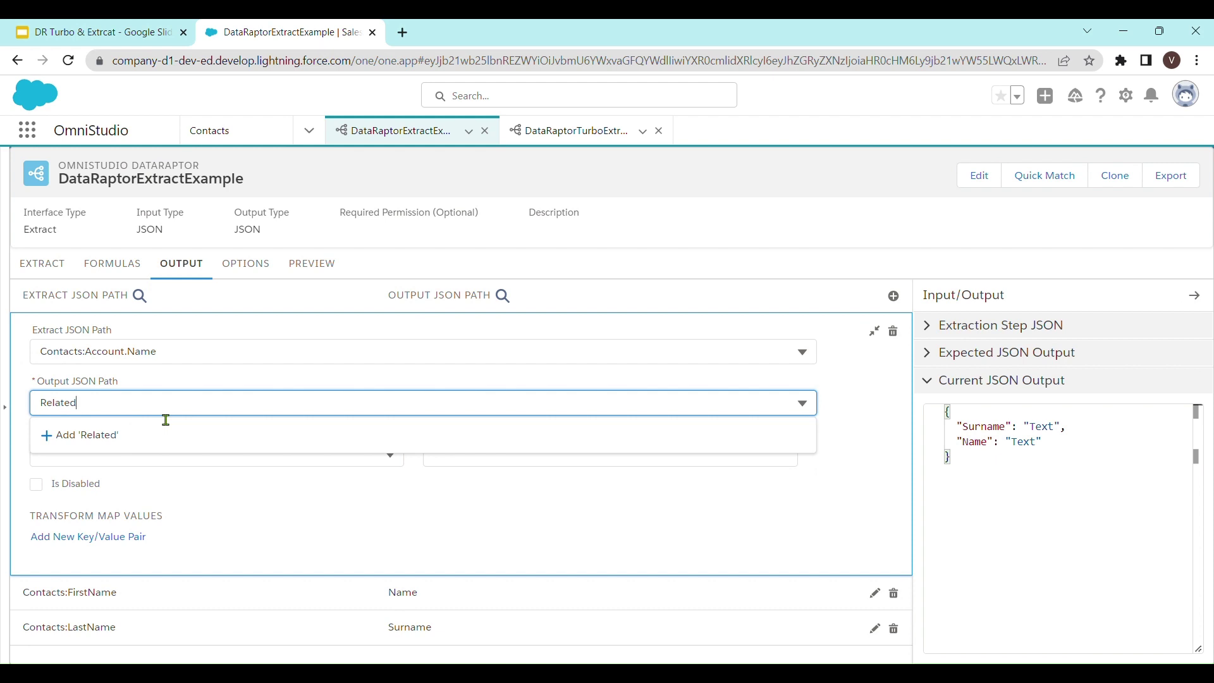
type("AccountName")
- Execute the Extract preview to confirm RelatedAccountName values, then highlight the related-object fields bullet
left_click(165, 435)
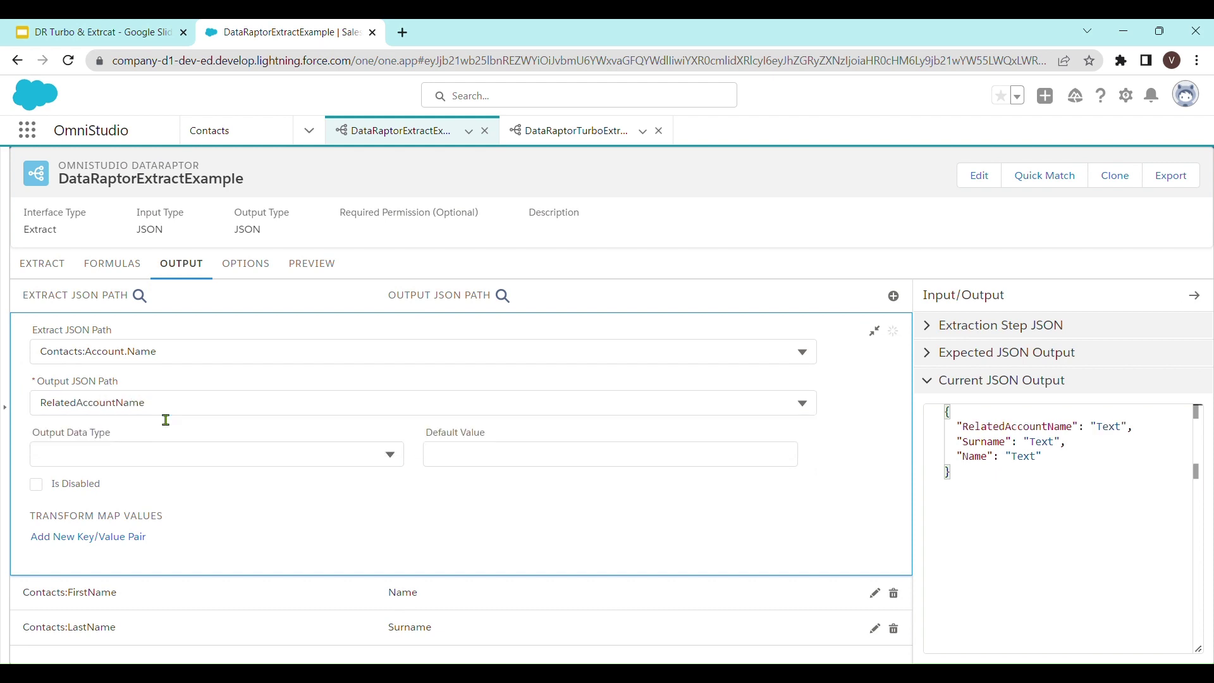
left_click(309, 266)
left_click(269, 642)
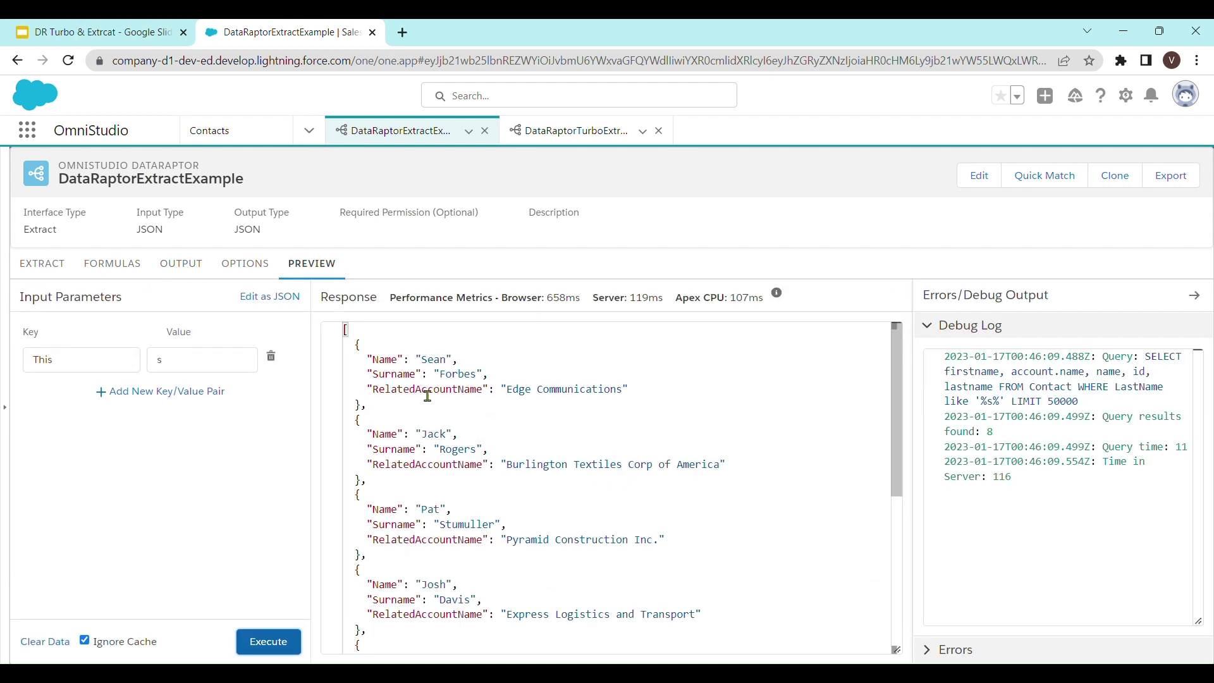
double_click(429, 390)
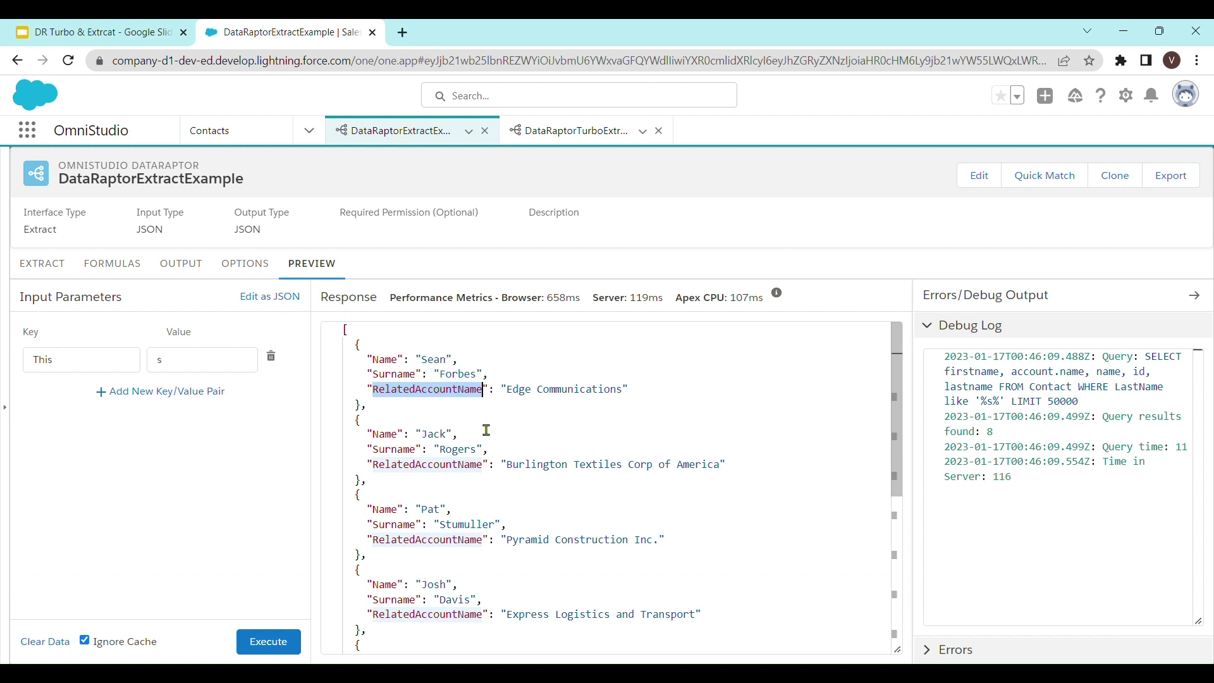
double_click(575, 391)
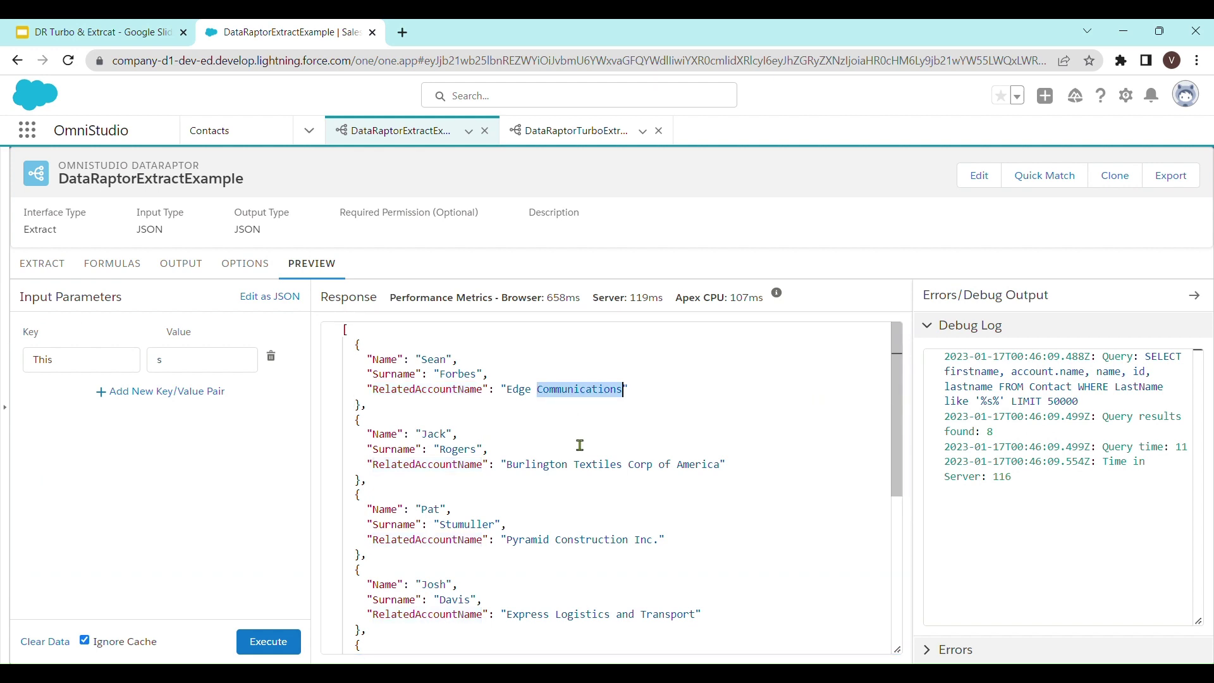
triple_click(528, 539)
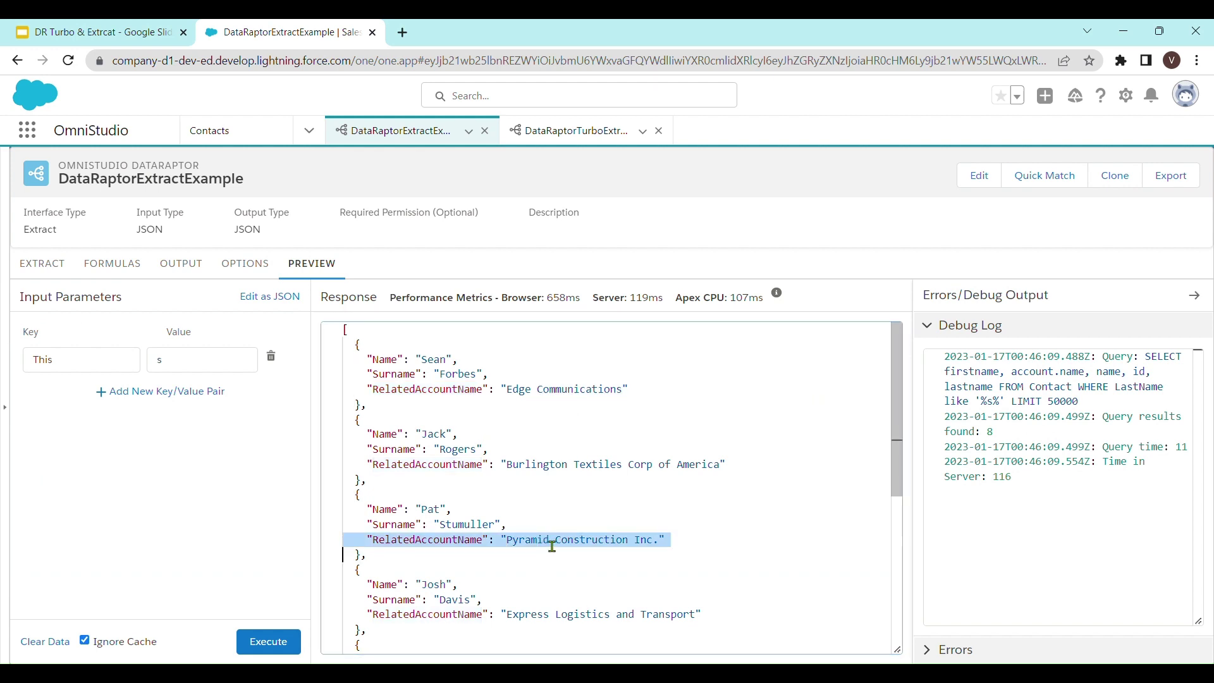
left_click(706, 548)
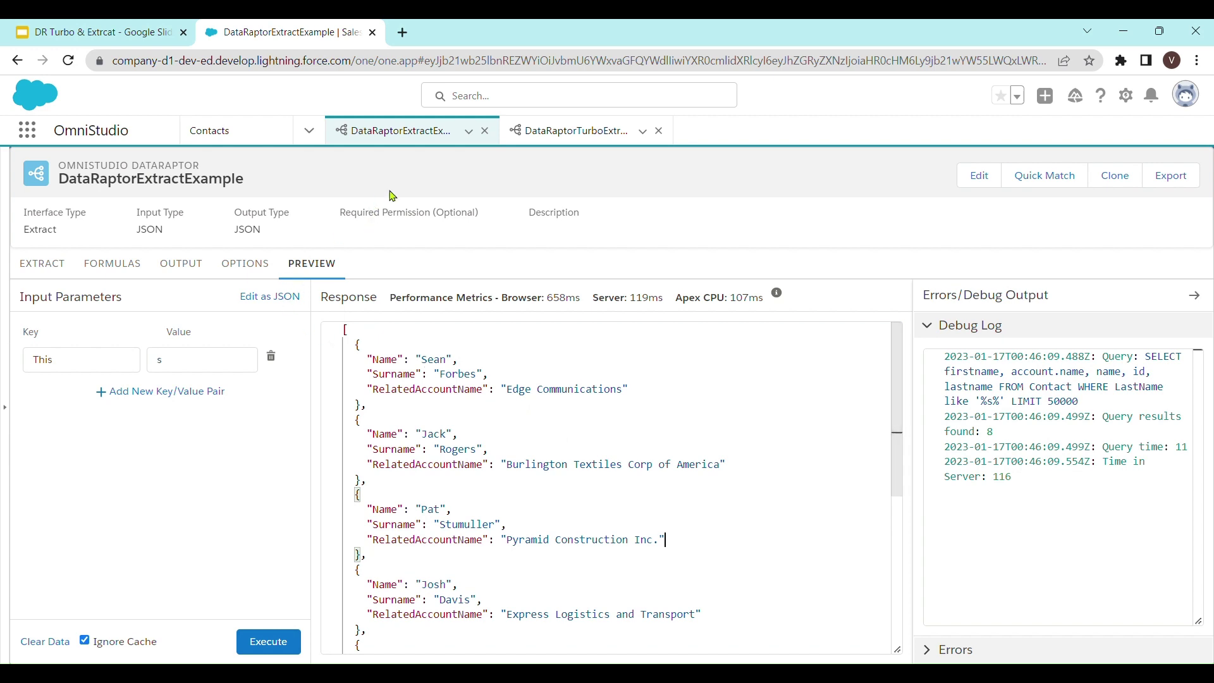
left_click(550, 132)
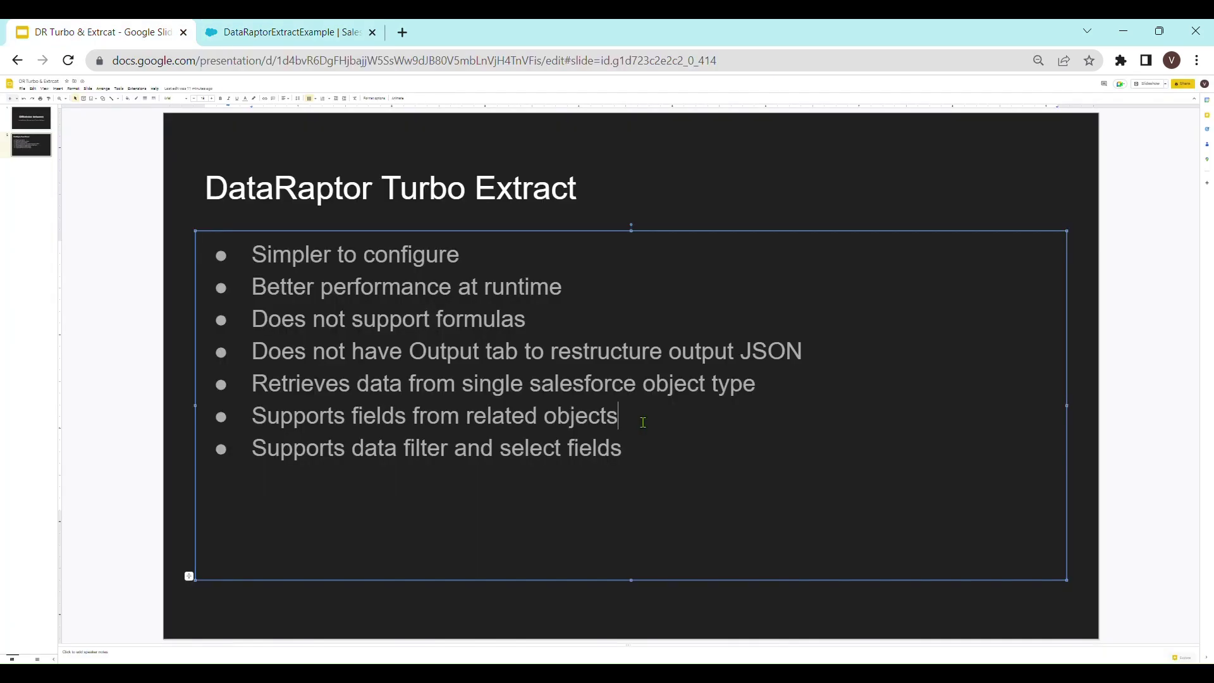
left_click_drag(643, 421, 252, 418)
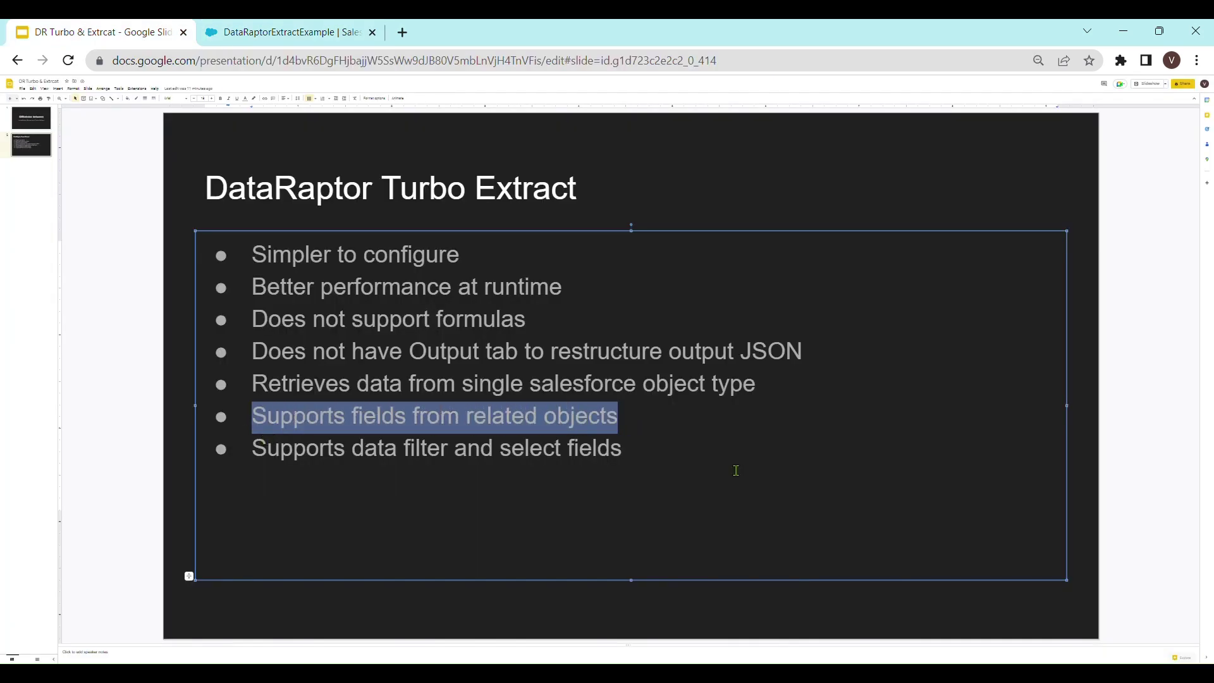
- Delete the related-object fields and data filtering bullets, leaving five Turbo Extract characteristics
left_click(647, 458)
left_click_drag(648, 458, 251, 428)
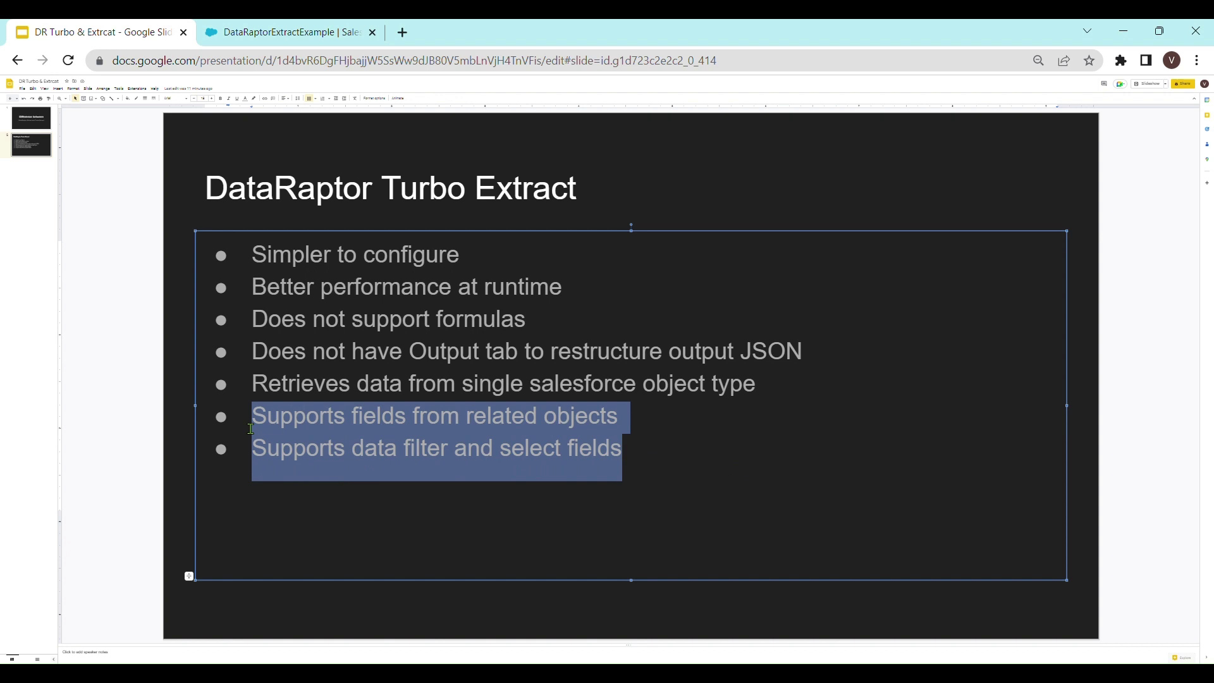
key("BackSpace")
key("BackSpace")
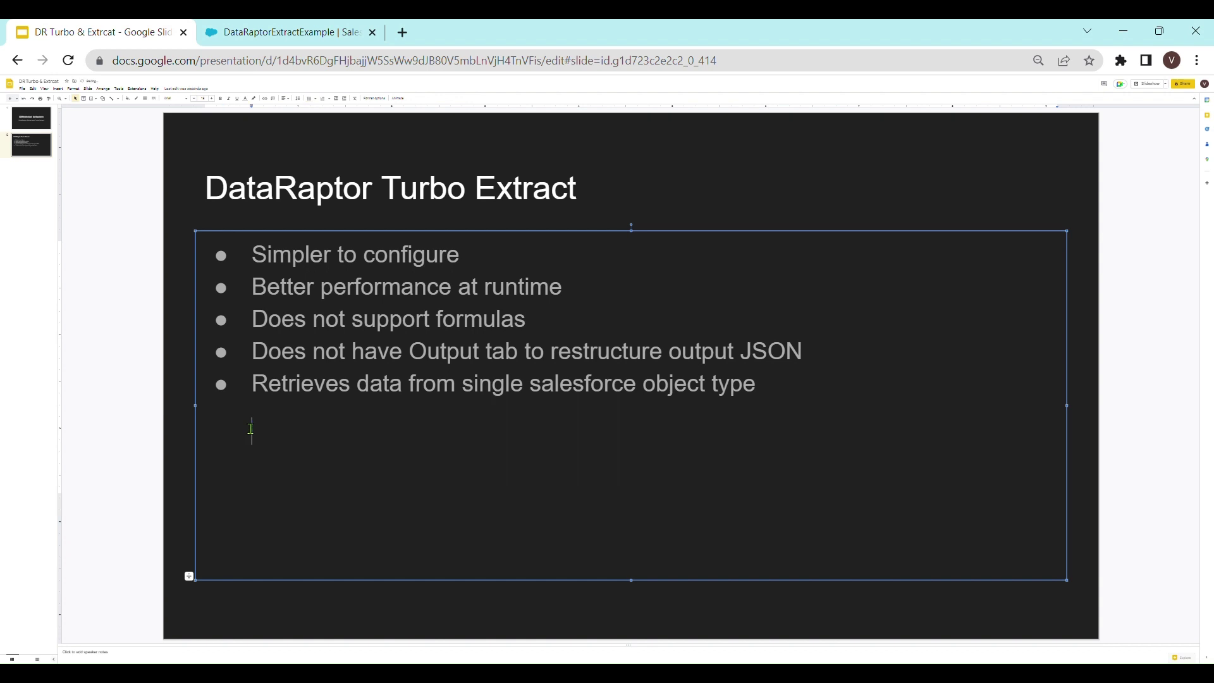